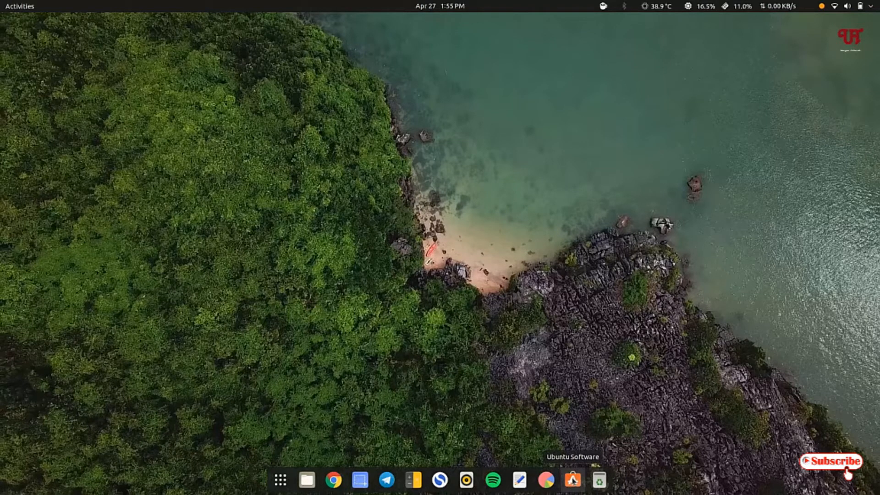
Look up pitivi in Ubuntu Software, view the Pitivi page, and close the store window
{"action": "left_click", "coordinate": [573, 480]}
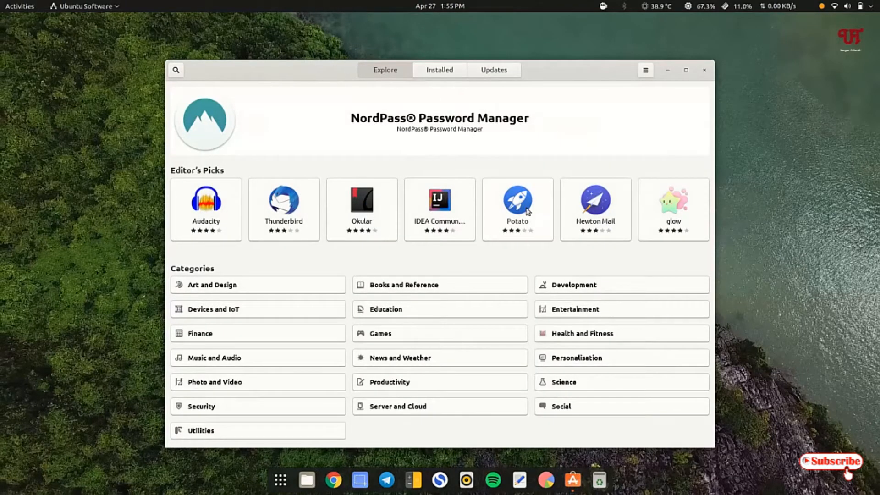
{"action": "type", "text": "pitivi"}
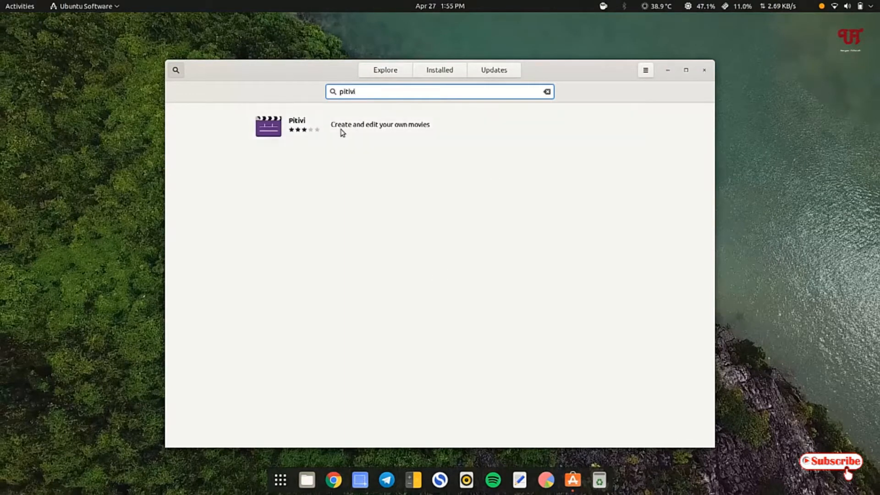
{"action": "left_click", "coordinate": [336, 128]}
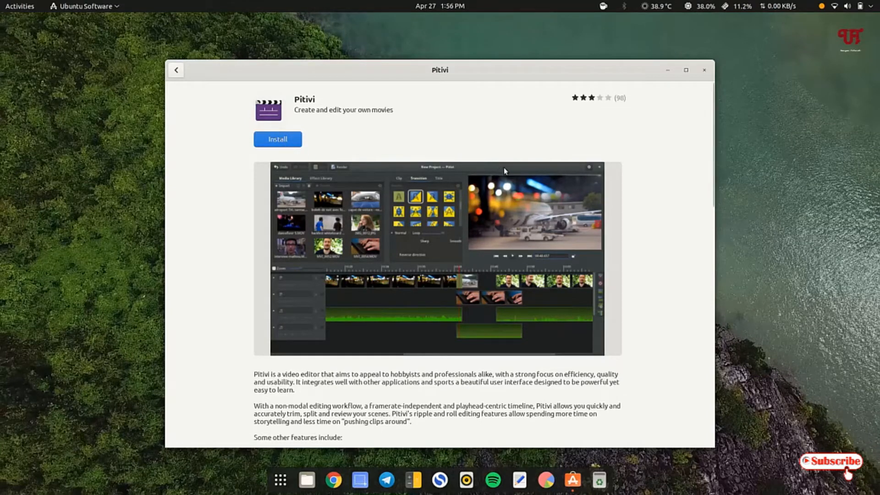
{"action": "left_click", "coordinate": [704, 69]}
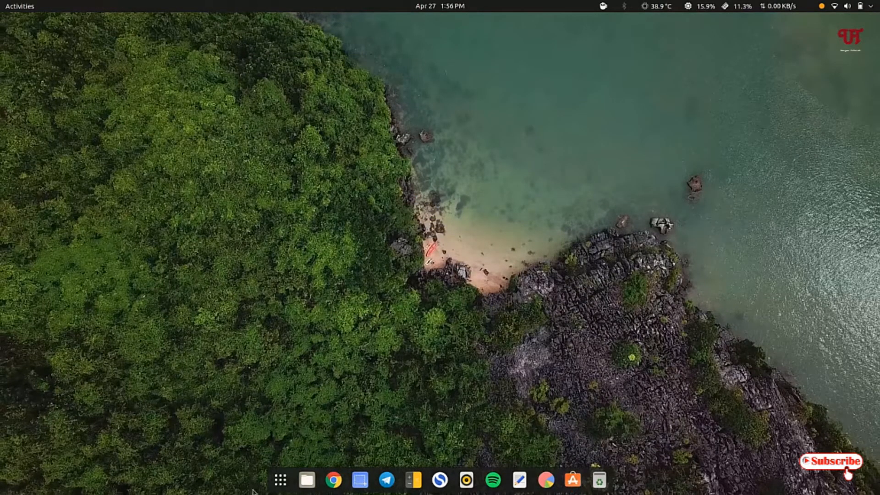
Find the installed Pitivi among the applications, launch it, and create a new project
{"action": "left_click", "coordinate": [281, 489]}
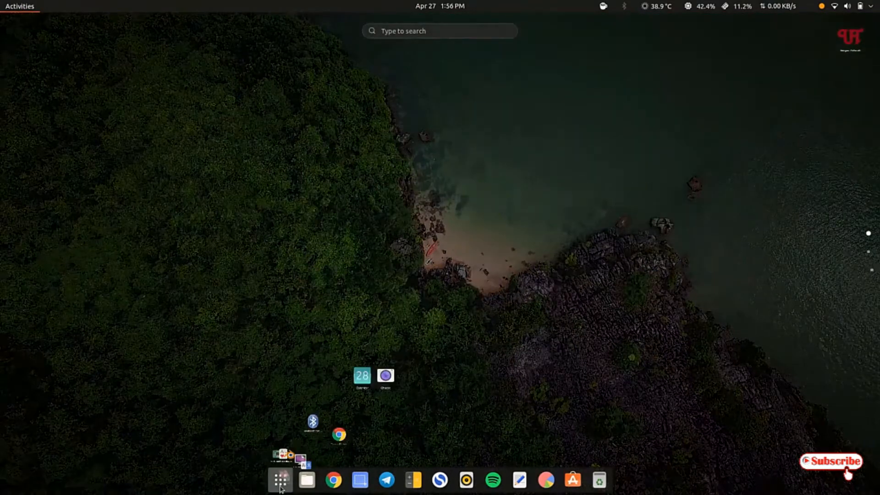
{"action": "left_click", "coordinate": [432, 31]}
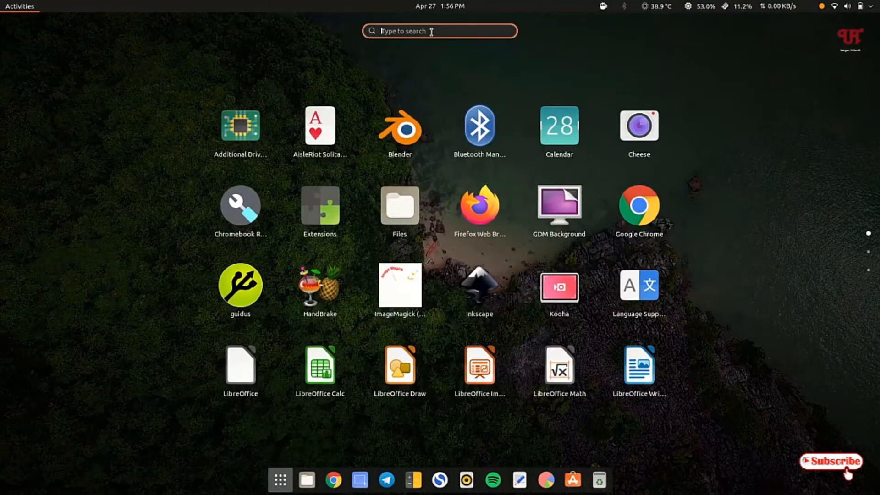
{"action": "type", "text": "pit"}
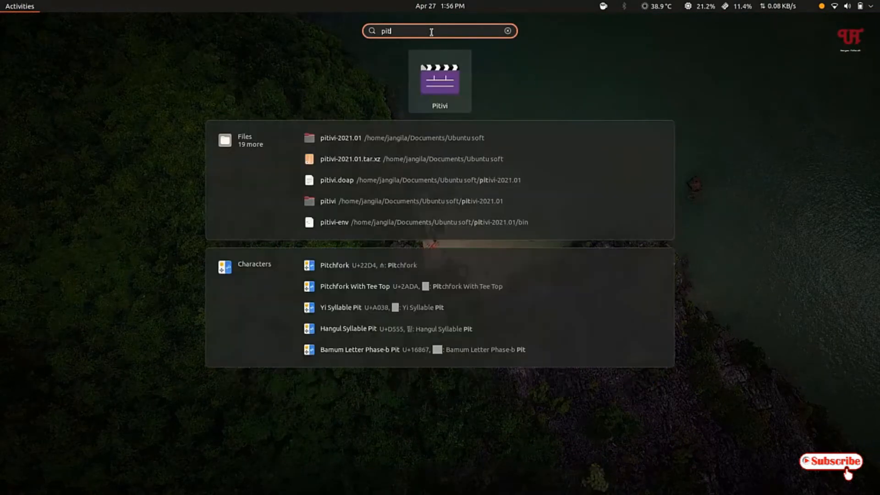
{"action": "left_click", "coordinate": [440, 82]}
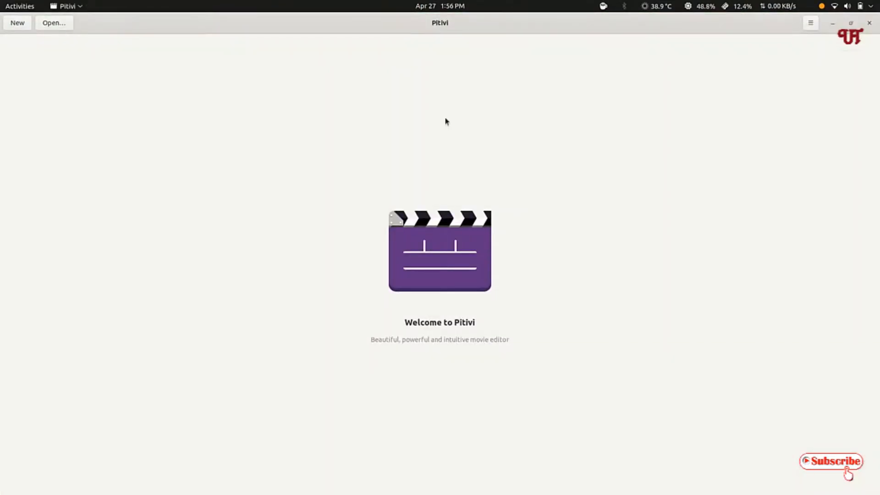
{"action": "left_click", "coordinate": [17, 30]}
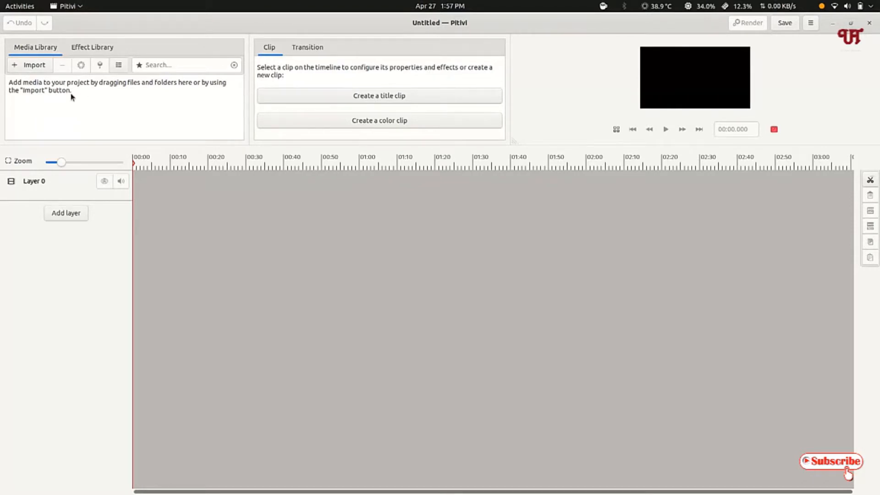
Import video.mp4 from the Videos folder and place it at the start of Layer 0 on the timeline
{"action": "left_click", "coordinate": [33, 66]}
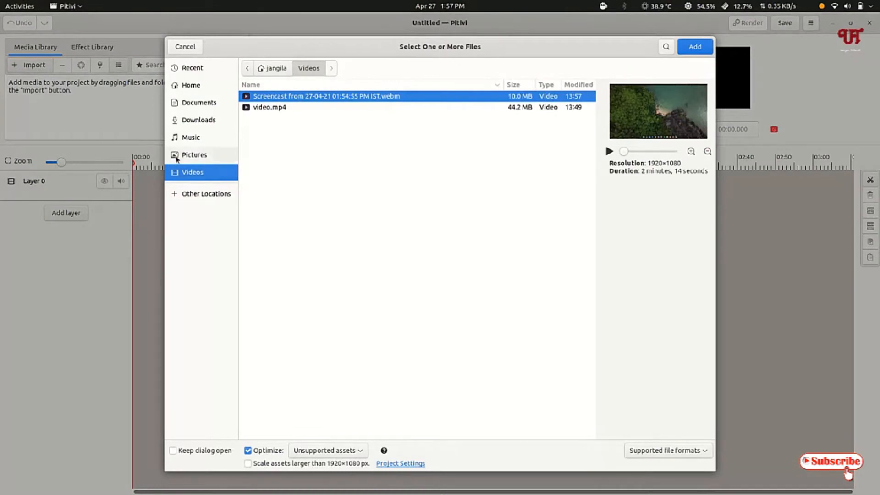
{"action": "left_click", "coordinate": [262, 112]}
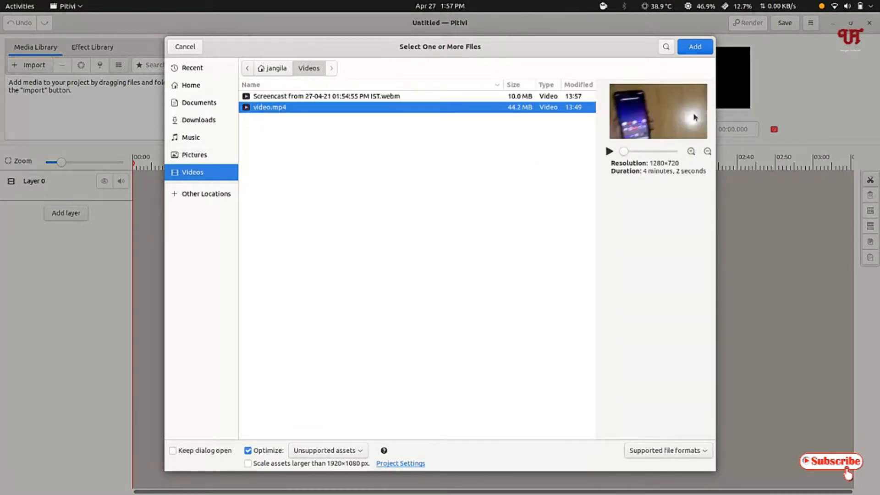
{"action": "left_click", "coordinate": [704, 46]}
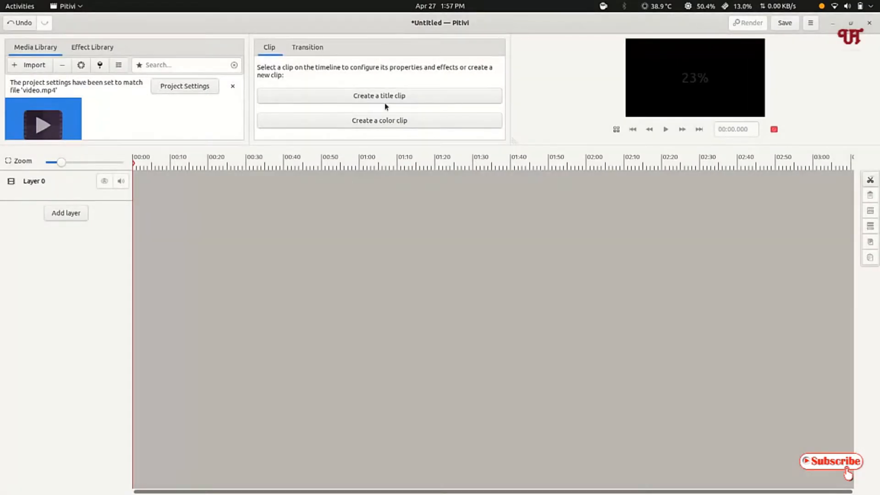
{"action": "left_click", "coordinate": [232, 86]}
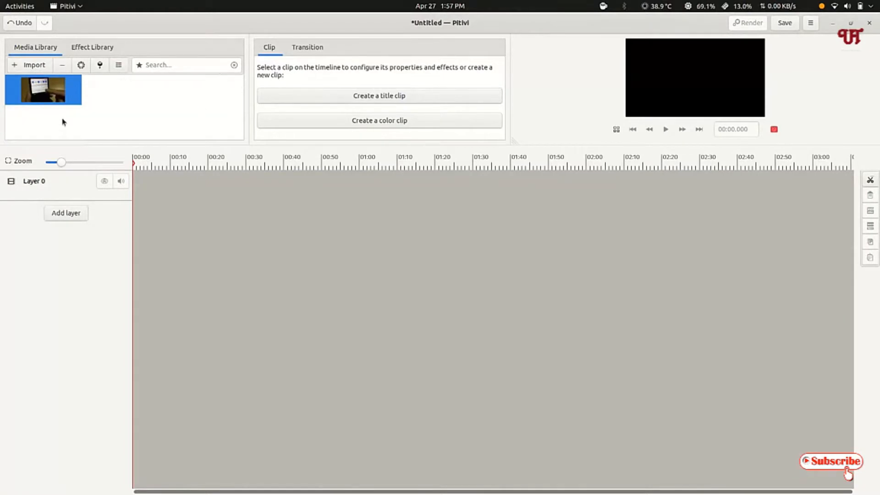
{"action": "left_click_drag", "start_coordinate": [52, 97], "coordinate": [131, 188]}
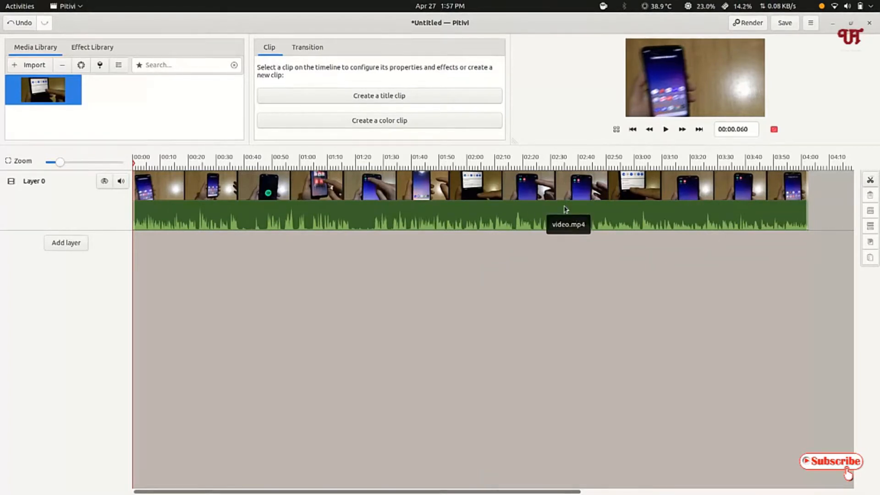
Split the video.mp4 clip at about 02:41 and about 01:15, and select the middle piece
{"action": "left_click", "coordinate": [583, 194]}
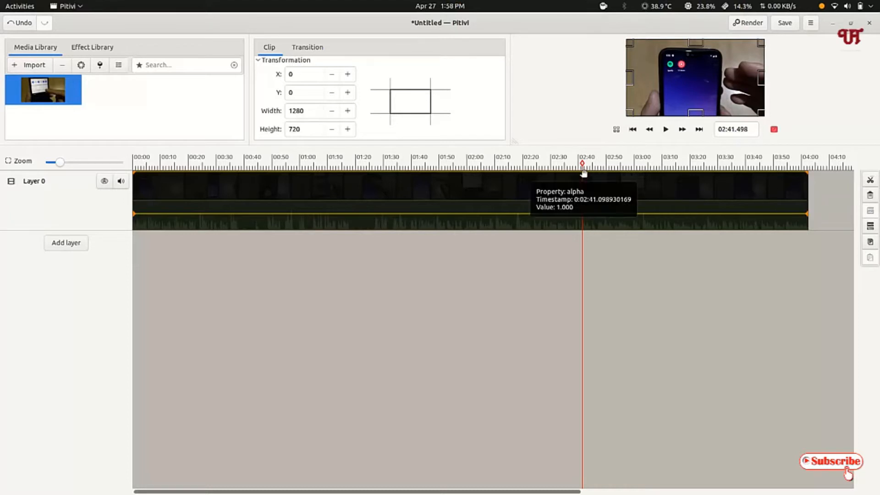
{"action": "left_click", "coordinate": [870, 180]}
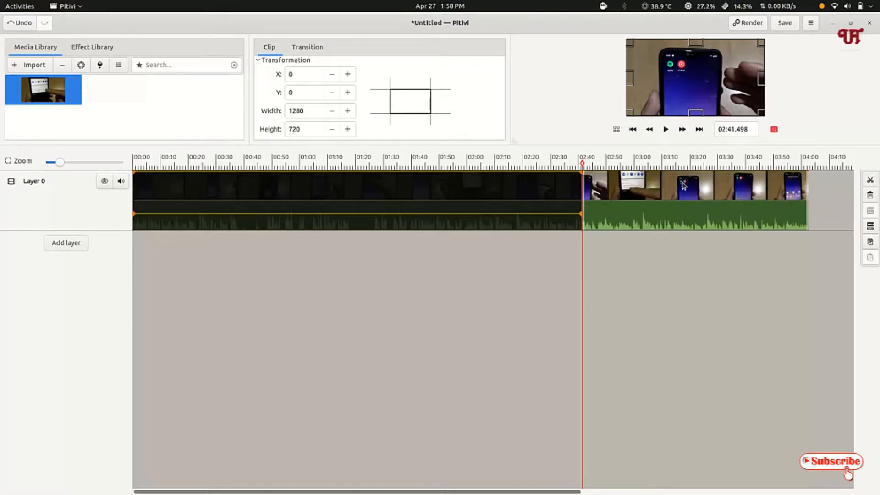
{"action": "left_click_drag", "start_coordinate": [707, 189], "coordinate": [689, 188]}
{"action": "left_click_drag", "start_coordinate": [584, 165], "coordinate": [341, 165]}
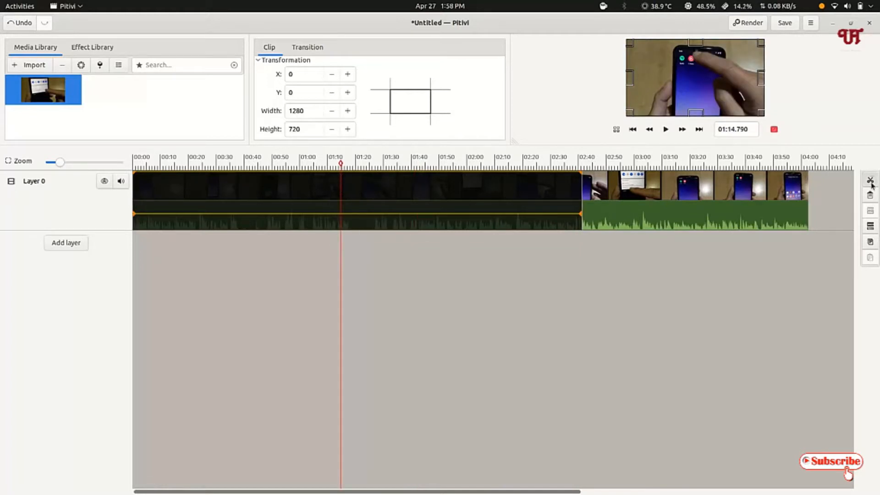
{"action": "left_click", "coordinate": [870, 180]}
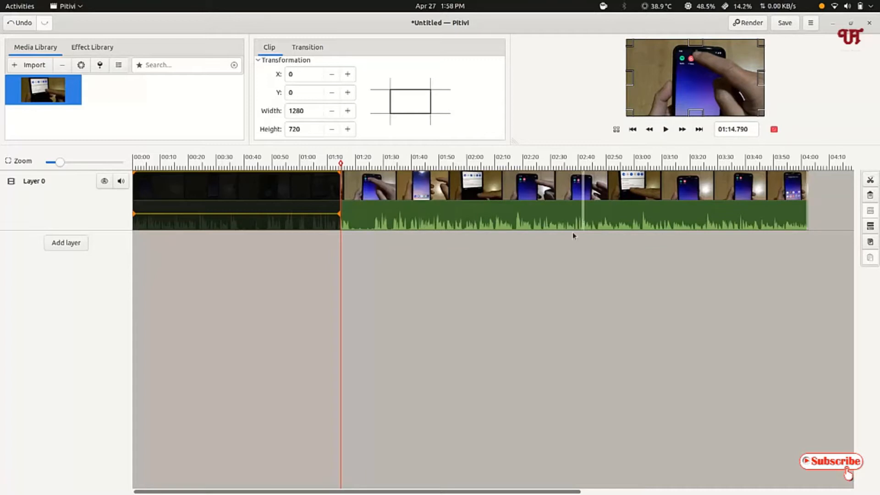
{"action": "left_click", "coordinate": [459, 198]}
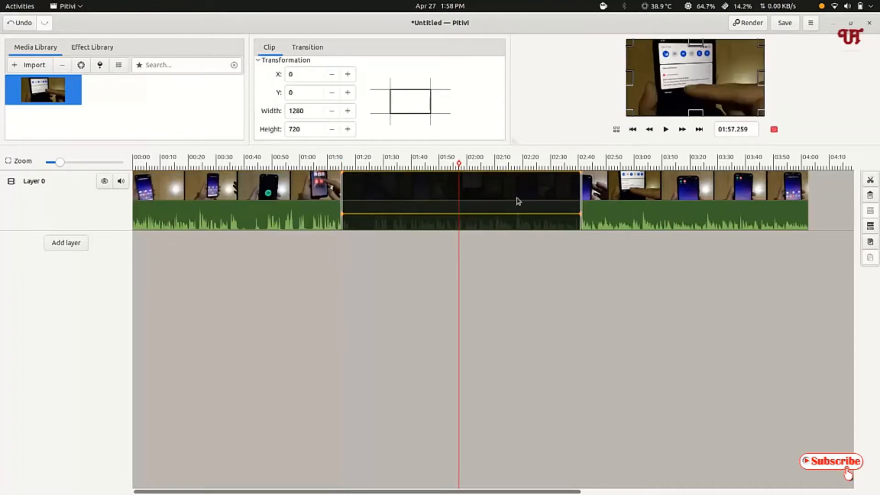
Undo both splits of the video.mp4 clip
{"action": "left_click", "coordinate": [19, 23]}
{"action": "left_click", "coordinate": [19, 23]}
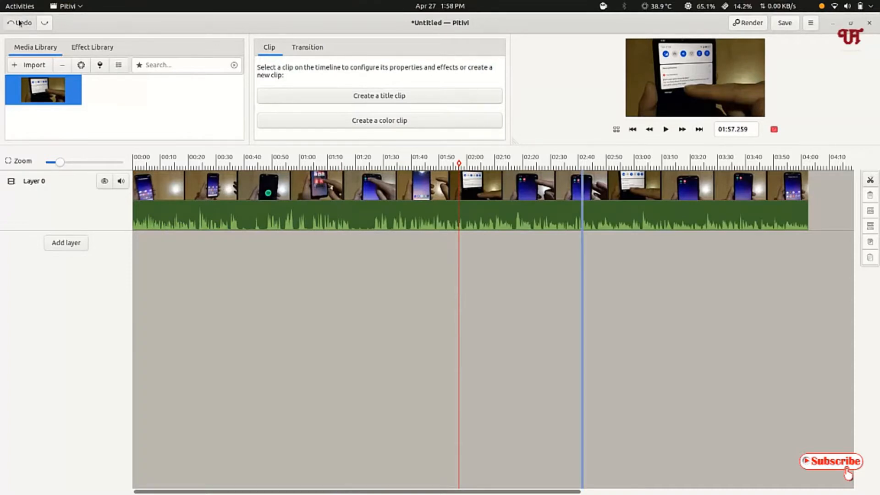
{"action": "left_click", "coordinate": [19, 23]}
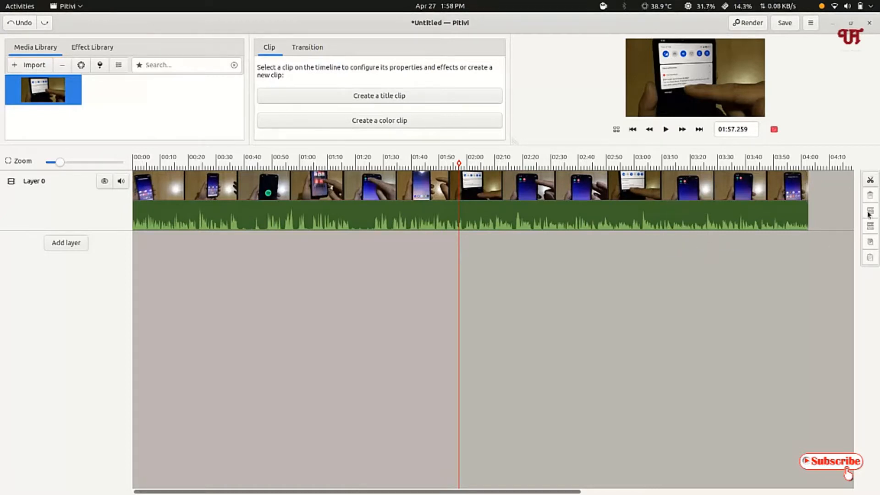
Ungroup the video.mp4 clip and select its audio and video parts separately
{"action": "left_click", "coordinate": [772, 197]}
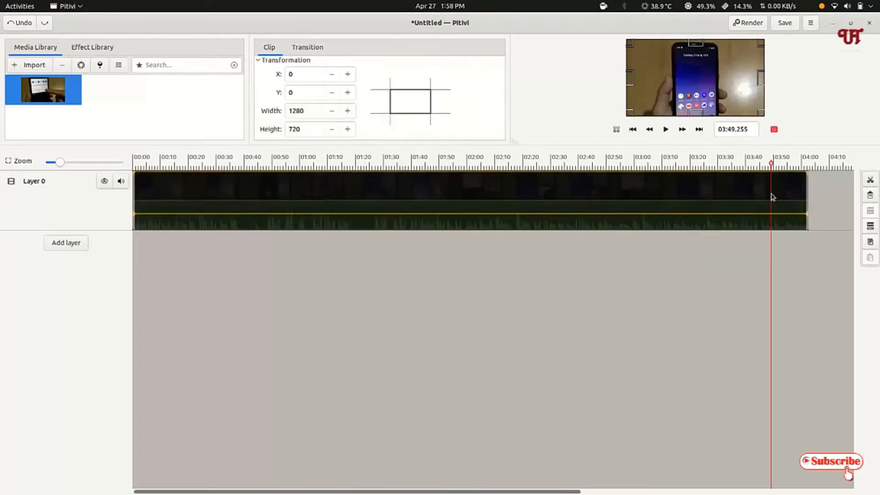
{"action": "left_click", "coordinate": [871, 229]}
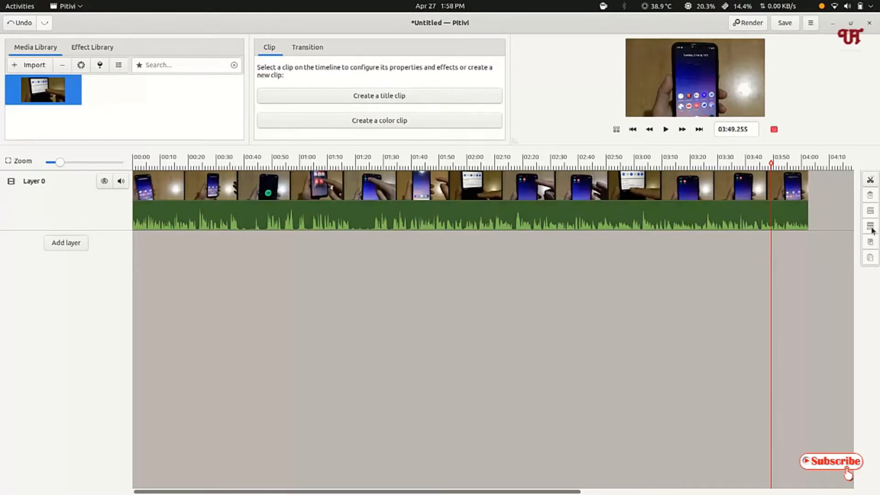
{"action": "left_click", "coordinate": [689, 214]}
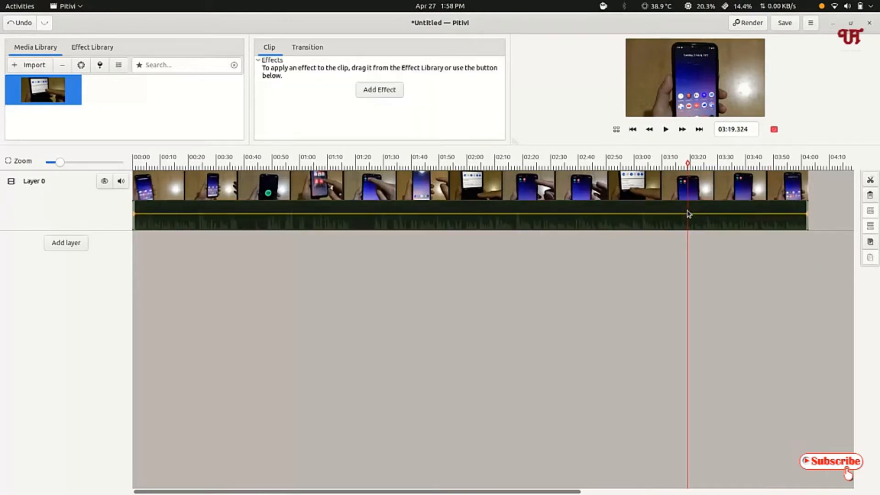
{"action": "left_click", "coordinate": [672, 184]}
{"action": "left_click", "coordinate": [621, 218]}
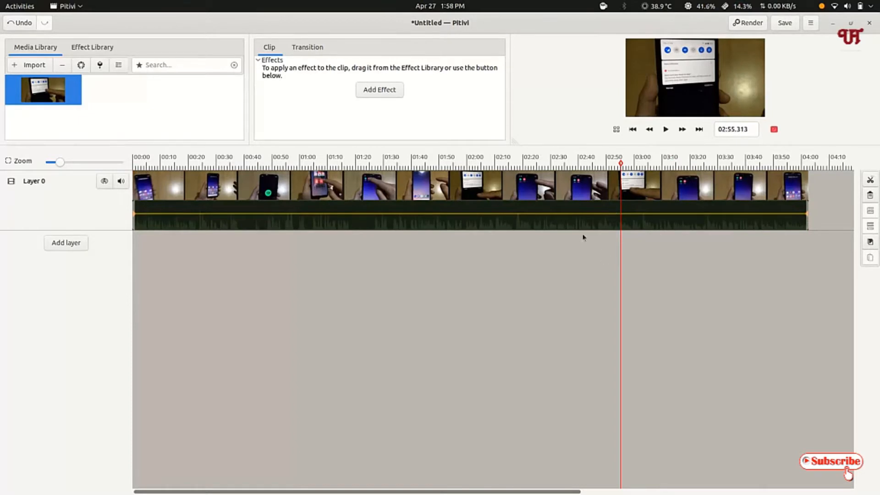
{"action": "left_click", "coordinate": [539, 185]}
{"action": "left_click", "coordinate": [540, 219]}
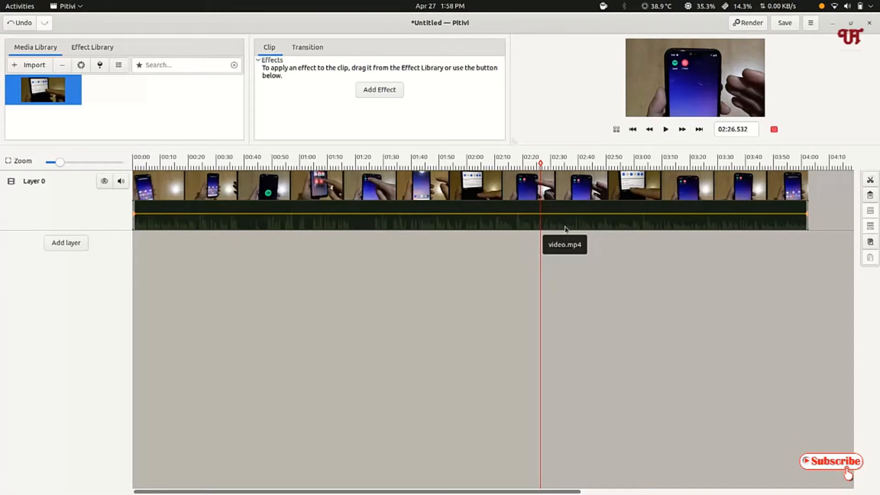
Delete the separated audio part from Layer 0 and select the remaining video part
{"action": "left_click", "coordinate": [580, 226]}
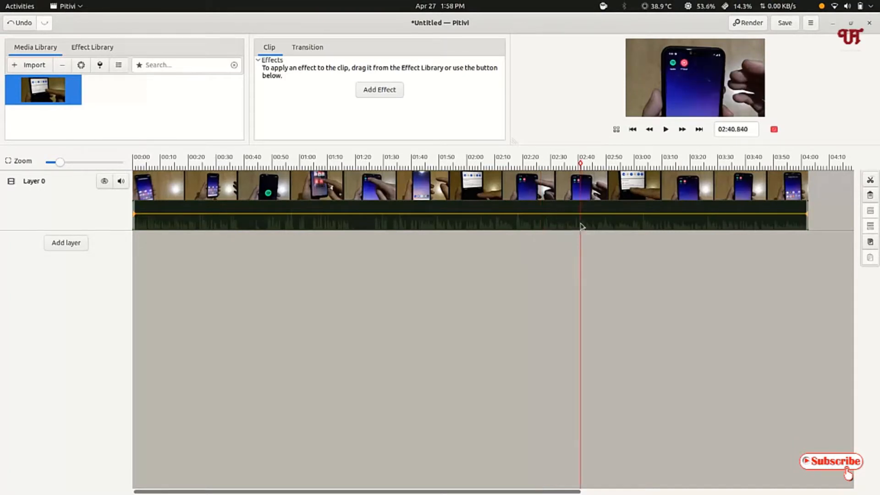
{"action": "key", "text": "Delete"}
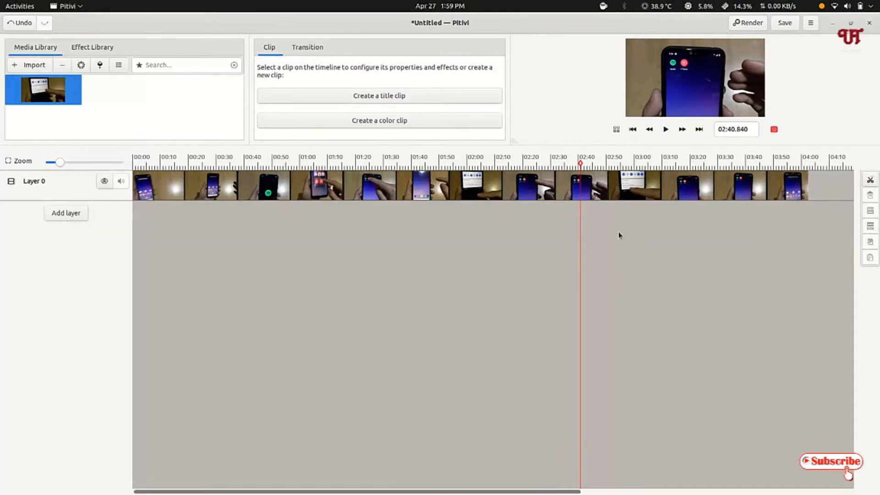
{"action": "left_click", "coordinate": [553, 185]}
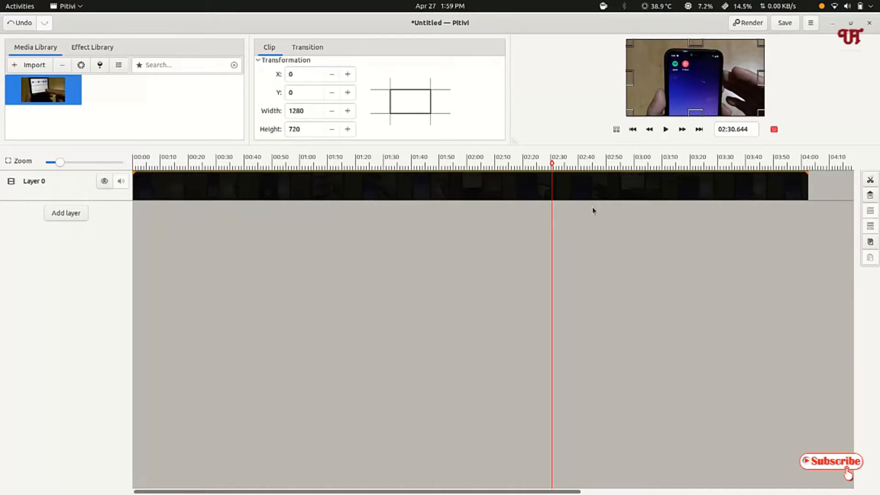
Undo the audio deletion and the preceding timeline edits back to an empty timeline, and redo placing the video.mp4 clip
{"action": "left_click", "coordinate": [19, 24]}
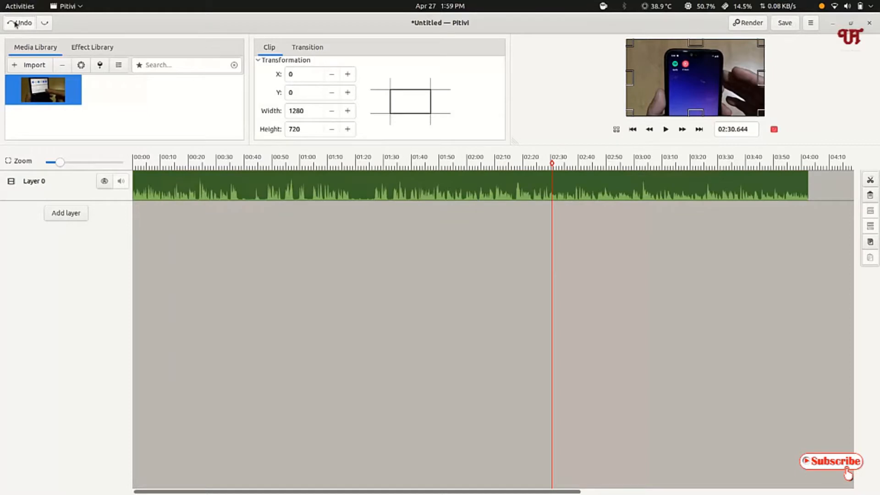
{"action": "left_click", "coordinate": [18, 24]}
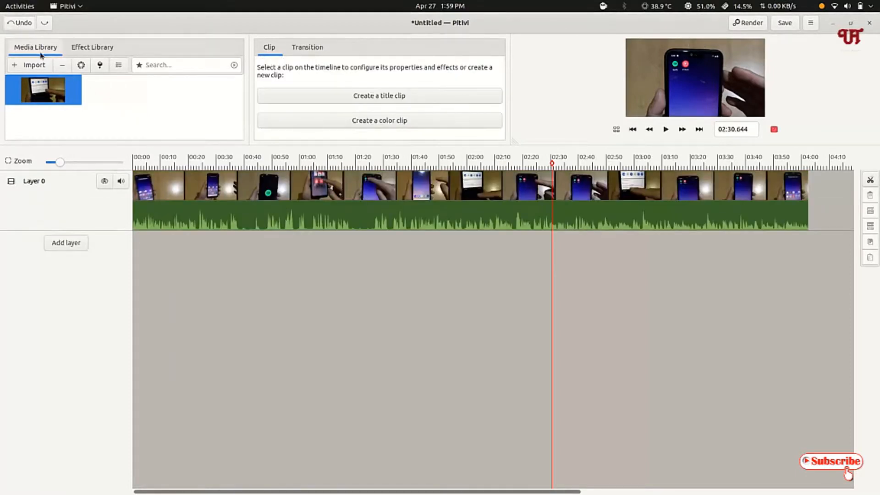
{"action": "left_click", "coordinate": [28, 26]}
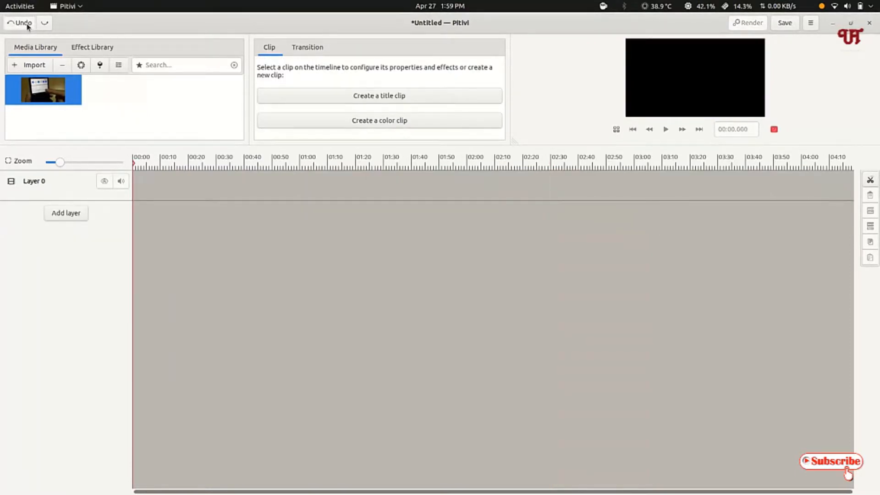
{"action": "left_click", "coordinate": [42, 25]}
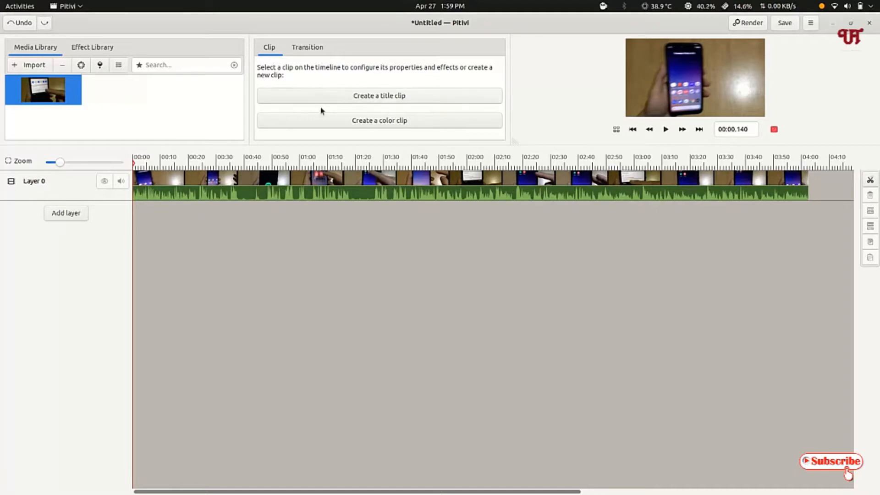
Create a title clip over the start of the video and set the playhead at about 00:03 to preview it
{"action": "left_click", "coordinate": [392, 96]}
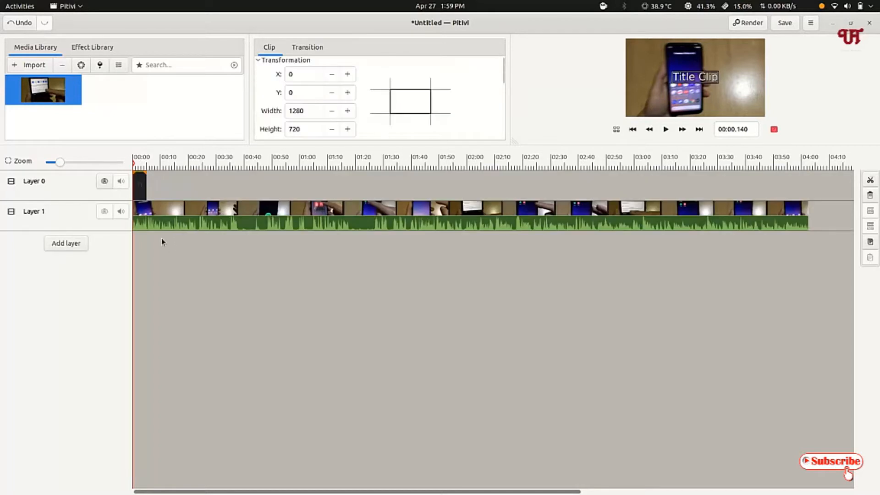
{"action": "left_click", "coordinate": [140, 164]}
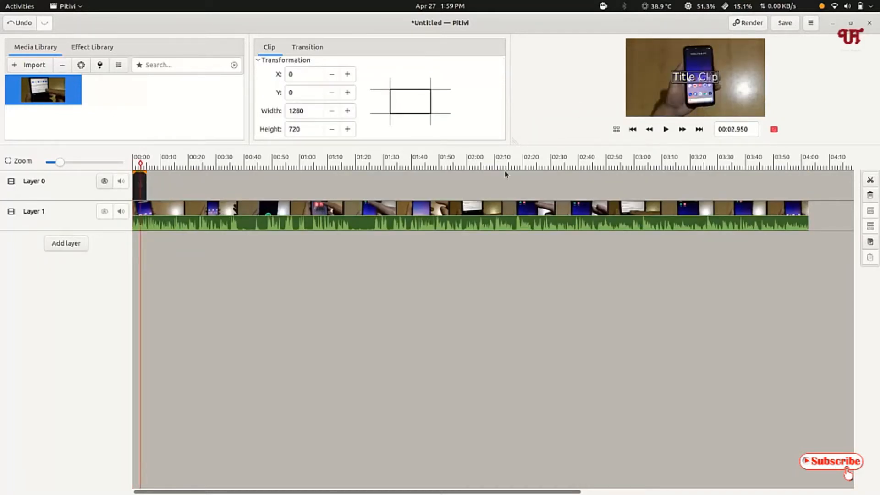
Move the title clip to the start of Layer 1 and place the video clip directly after it
{"action": "left_click_drag", "start_coordinate": [251, 212], "coordinate": [286, 211]}
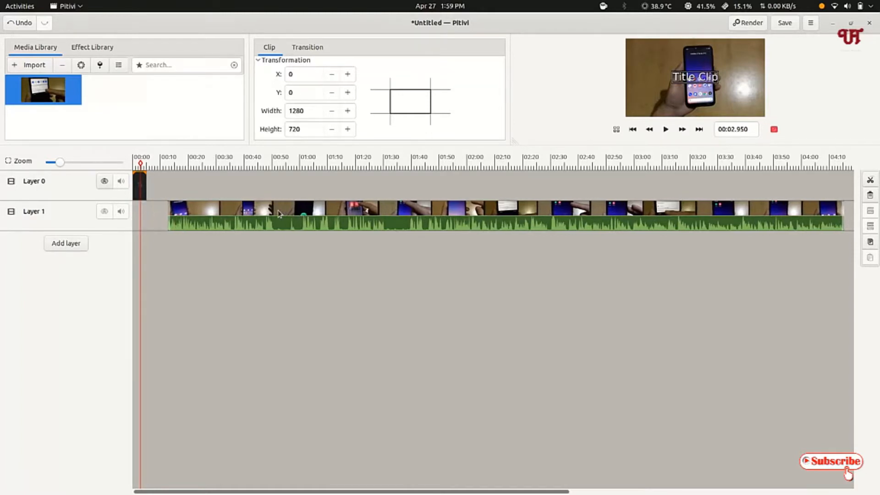
{"action": "left_click_drag", "start_coordinate": [140, 190], "coordinate": [138, 236]}
{"action": "left_click_drag", "start_coordinate": [204, 223], "coordinate": [190, 223]}
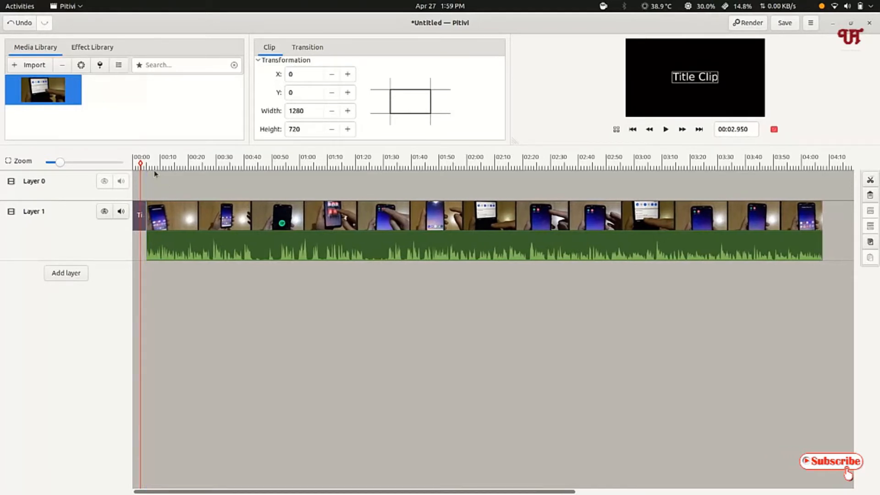
Play the timeline from the beginning to preview the title clip leading into the video, and pause at about 00:06
{"action": "left_click", "coordinate": [326, 186]}
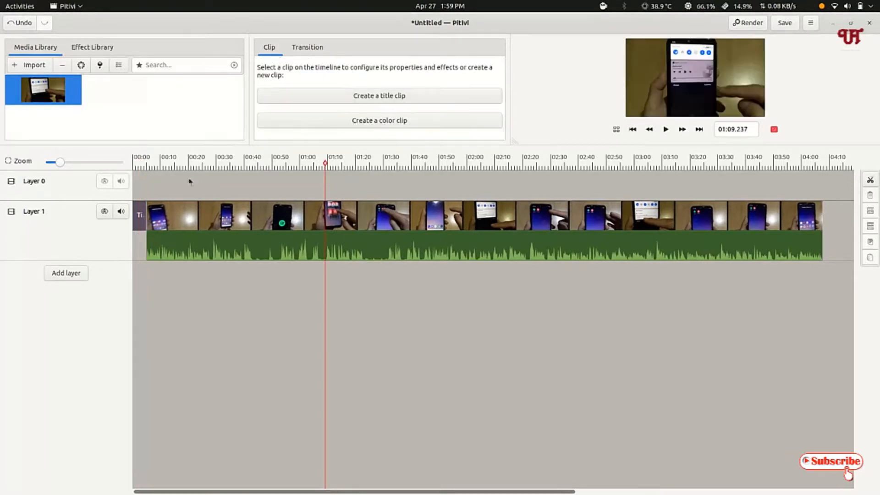
{"action": "left_click", "coordinate": [140, 163]}
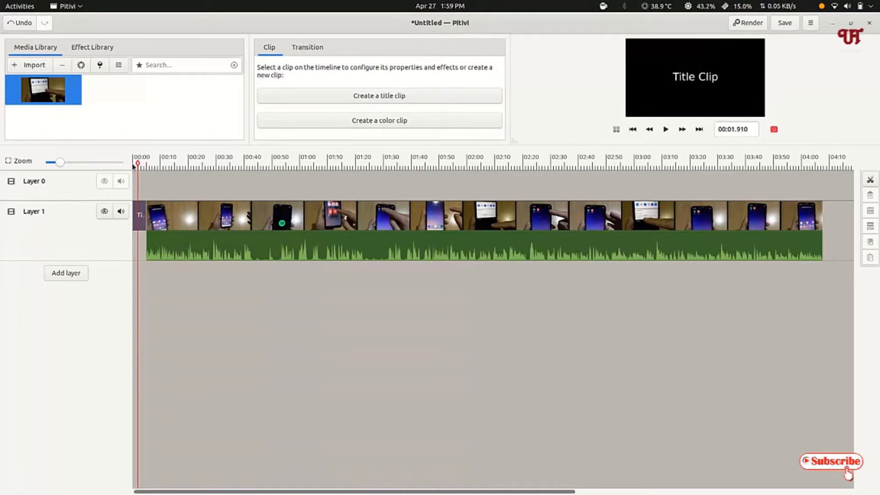
{"action": "left_click", "coordinate": [133, 164]}
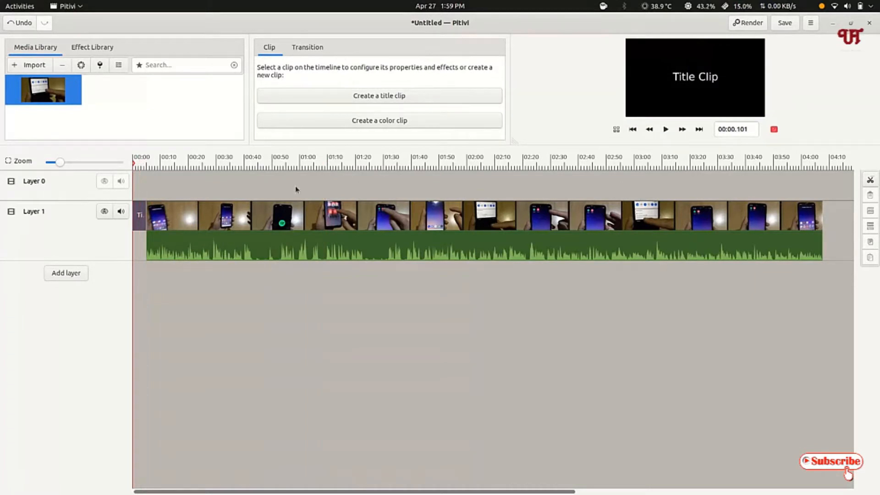
{"action": "left_click", "coordinate": [665, 130]}
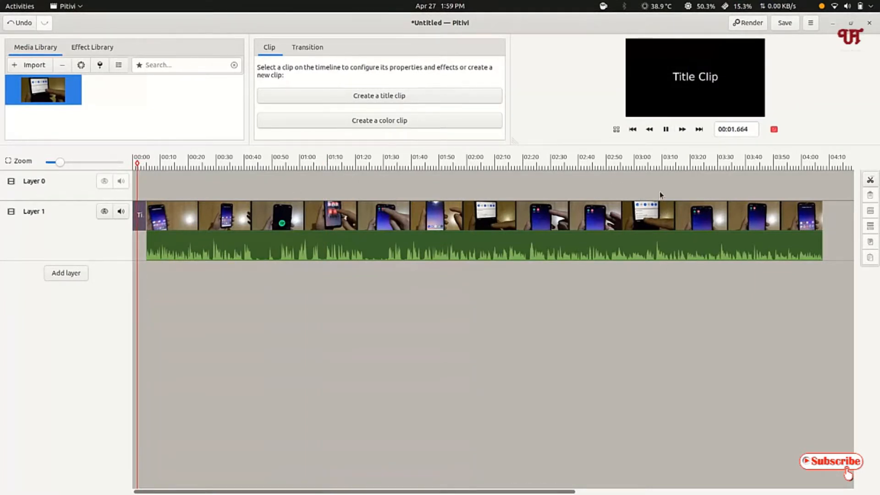
{"action": "left_click", "coordinate": [665, 132]}
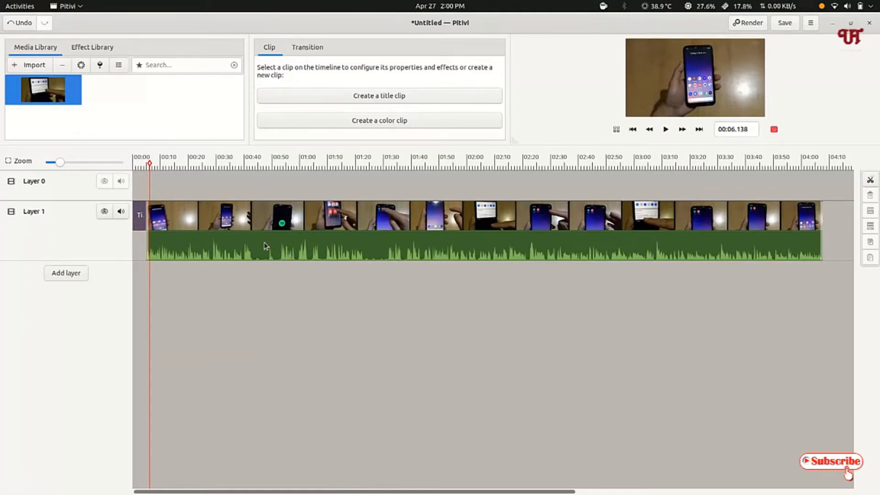
Select the title clip on Layer 1 and replace its text with "files"
{"action": "left_click", "coordinate": [139, 165]}
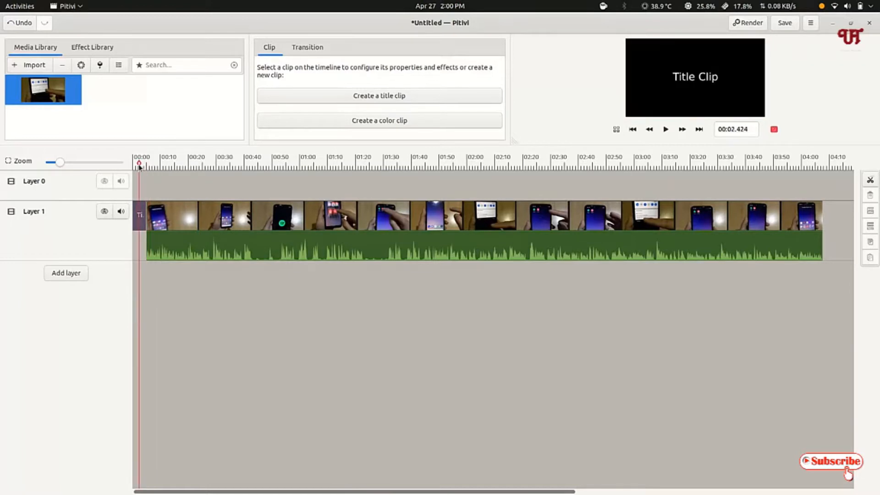
{"action": "left_click", "coordinate": [141, 221]}
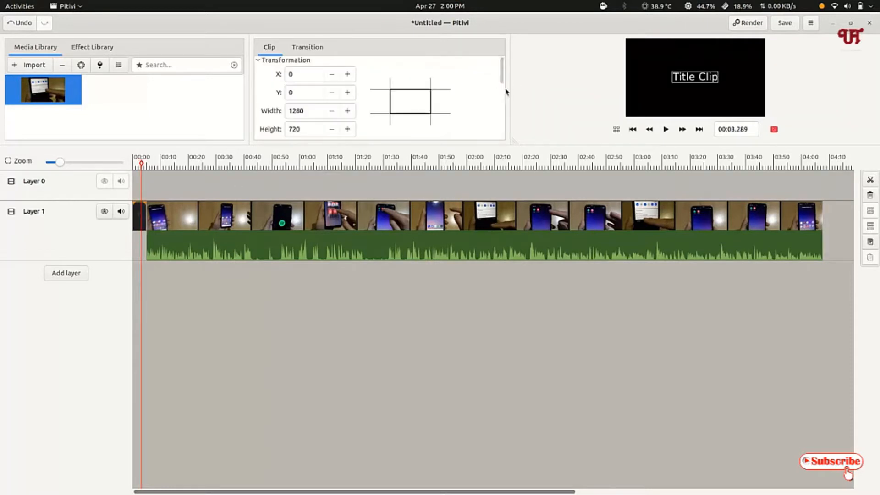
{"action": "left_click_drag", "start_coordinate": [502, 78], "coordinate": [462, 108]}
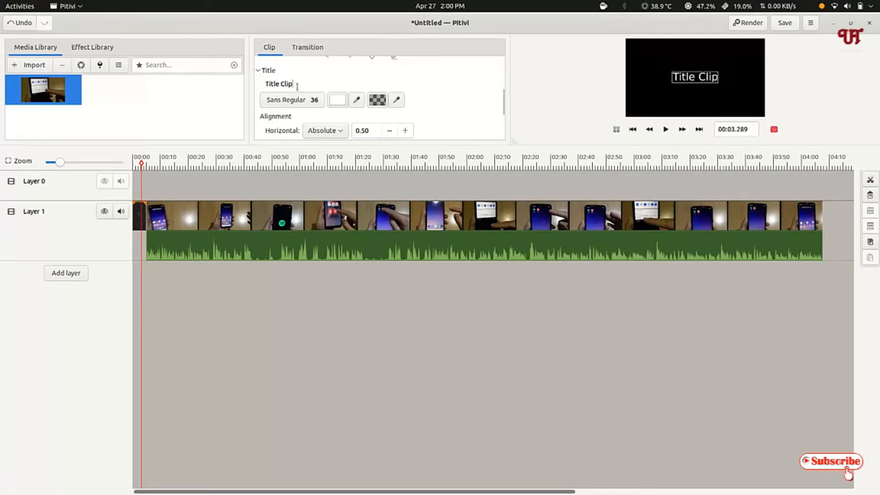
{"action": "key", "text": "BackSpace"}
{"action": "key", "text": "BackSpace"}
{"action": "key", "text": "BackSpace"}
{"action": "key", "text": "BackSpace"}
{"action": "key", "text": "BackSpace"}
{"action": "key", "text": "BackSpace"}
{"action": "key", "text": "BackSpace"}
{"action": "key", "text": "BackSpace"}
{"action": "key", "text": "BackSpace"}
{"action": "key", "text": "BackSpace"}
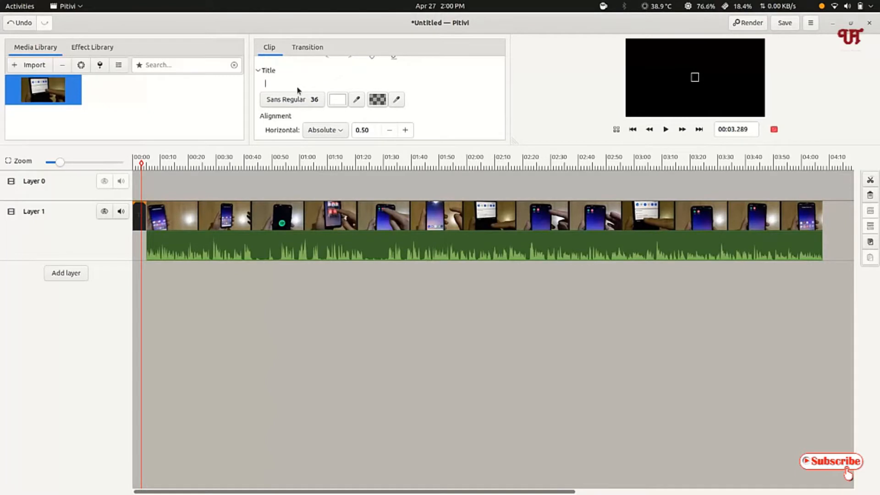
{"action": "type", "text": "files"}
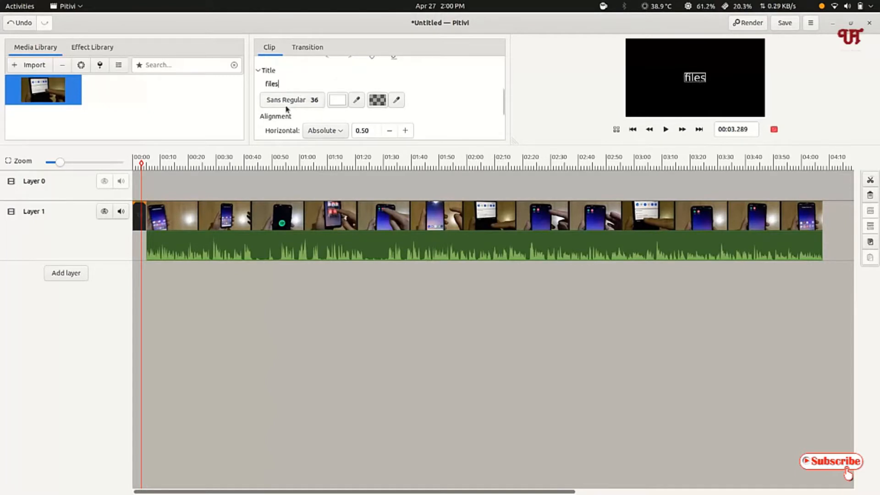
Browse the available fonts for the title and set its font size to 24, keeping Sans Regular
{"action": "left_click", "coordinate": [297, 104]}
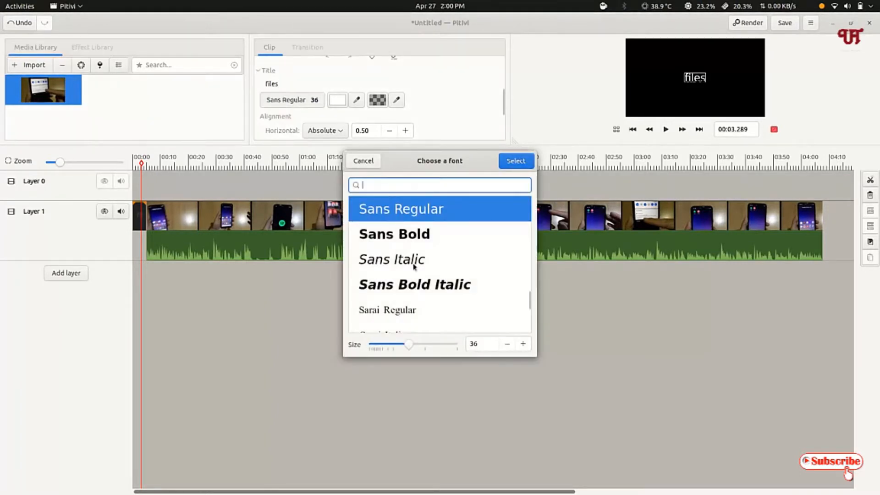
{"action": "scroll", "coordinate": [399, 263], "scroll_direction": "down", "scroll_amount": 1}
{"action": "scroll", "coordinate": [400, 263], "scroll_direction": "down", "scroll_amount": 5}
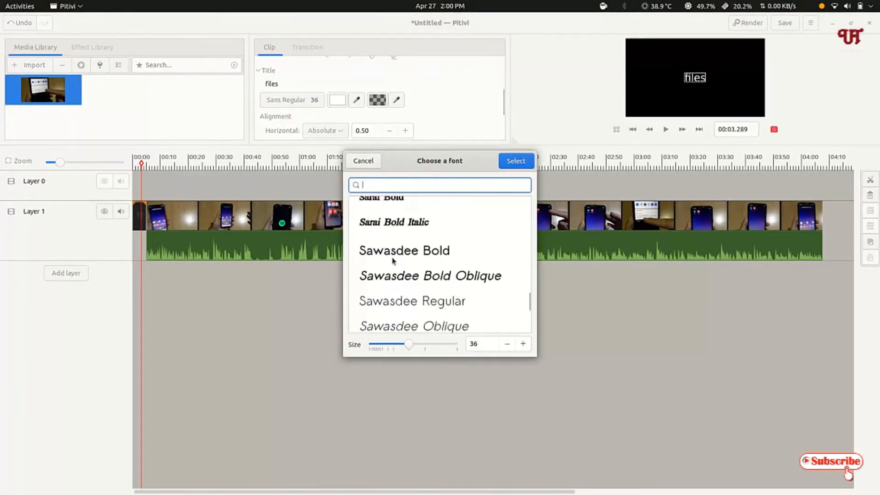
{"action": "scroll", "coordinate": [394, 258], "scroll_direction": "down", "scroll_amount": 2}
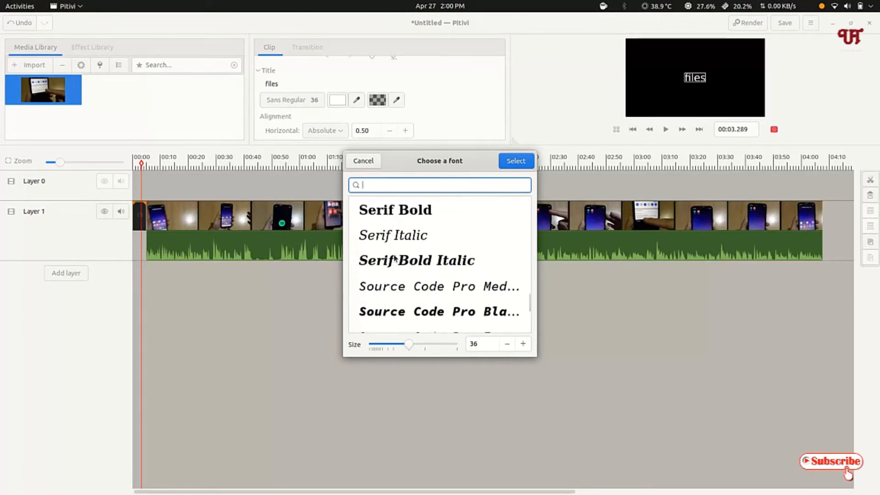
{"action": "scroll", "coordinate": [394, 260], "scroll_direction": "down", "scroll_amount": 2}
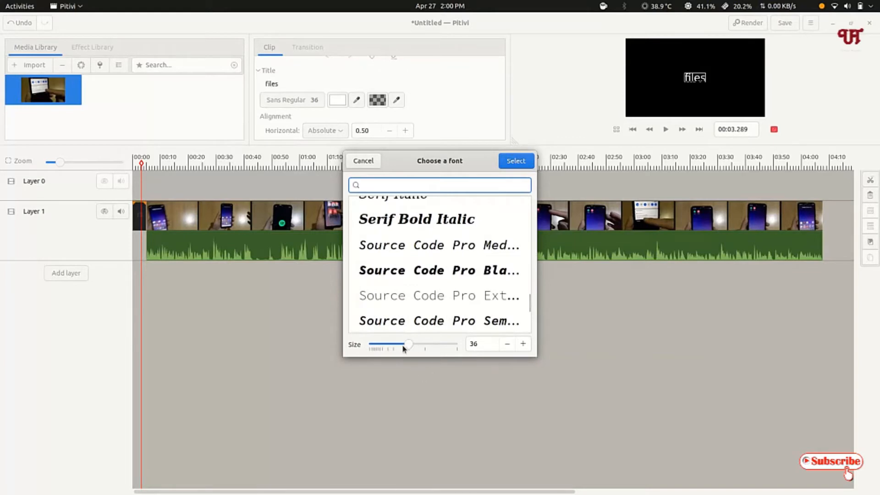
{"action": "mouse_move", "coordinate": [407, 347]}
{"action": "left_mouse_down"}
{"action": "mouse_move", "coordinate": [391, 348]}
{"action": "mouse_move", "coordinate": [428, 348]}
{"action": "mouse_move", "coordinate": [391, 347]}
{"action": "left_mouse_up"}
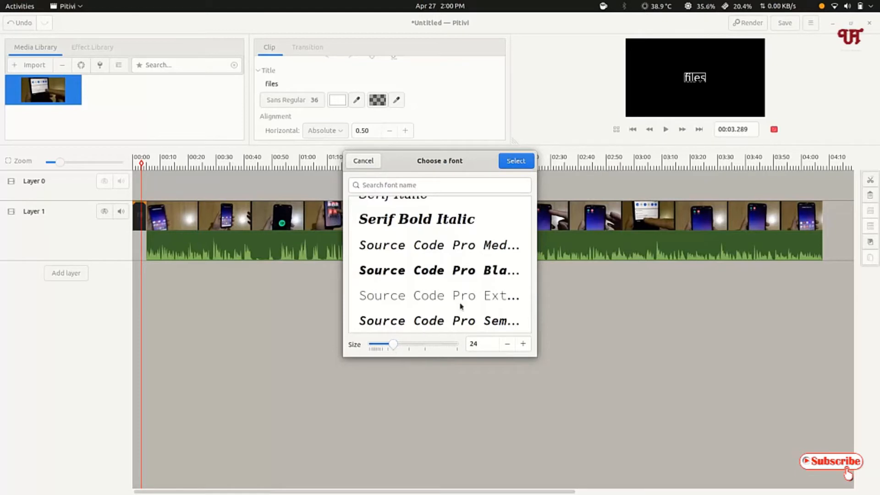
{"action": "left_click", "coordinate": [527, 161]}
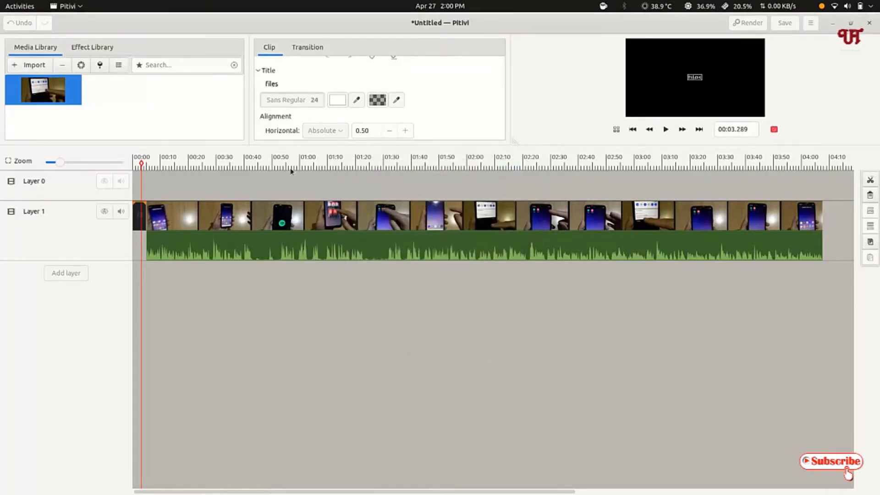
Keep the title's text colour white and set its background colour to black
{"action": "left_click", "coordinate": [342, 100]}
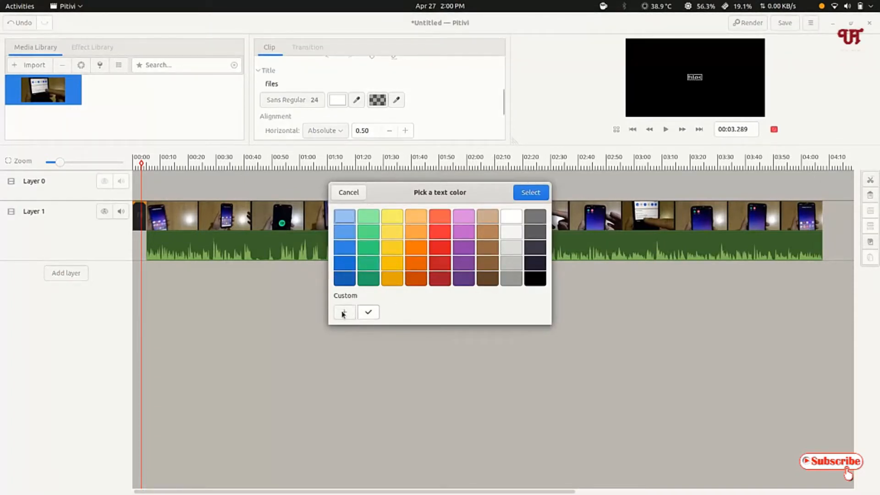
{"action": "left_click", "coordinate": [529, 192]}
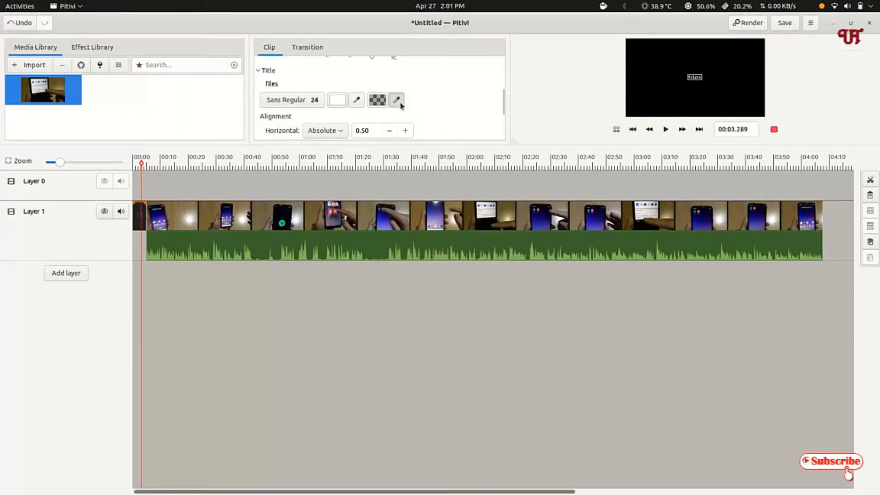
{"action": "left_click", "coordinate": [377, 101]}
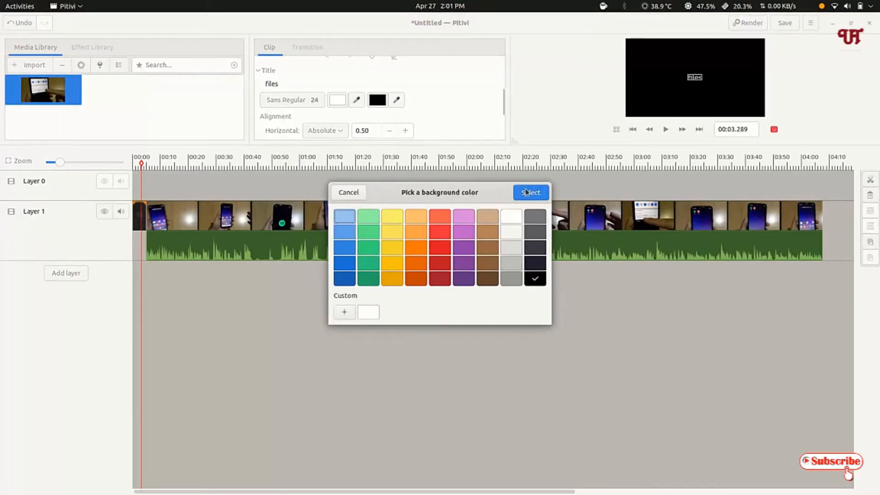
{"action": "left_click", "coordinate": [358, 192]}
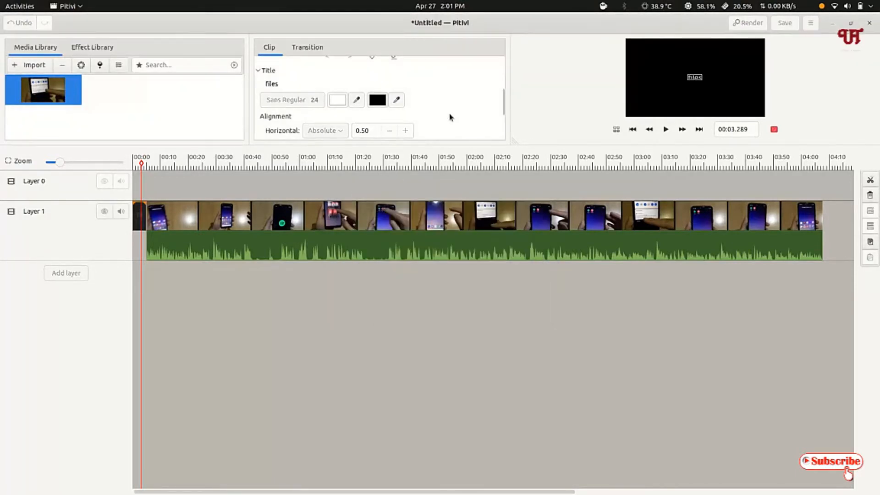
{"action": "scroll", "coordinate": [448, 118], "scroll_direction": "down", "scroll_amount": 2}
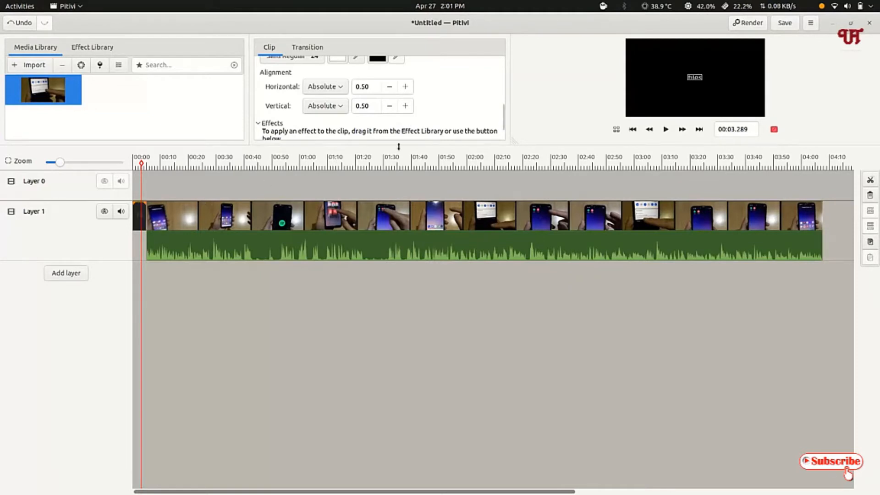
{"action": "scroll", "coordinate": [461, 119], "scroll_direction": "up", "scroll_amount": 6}
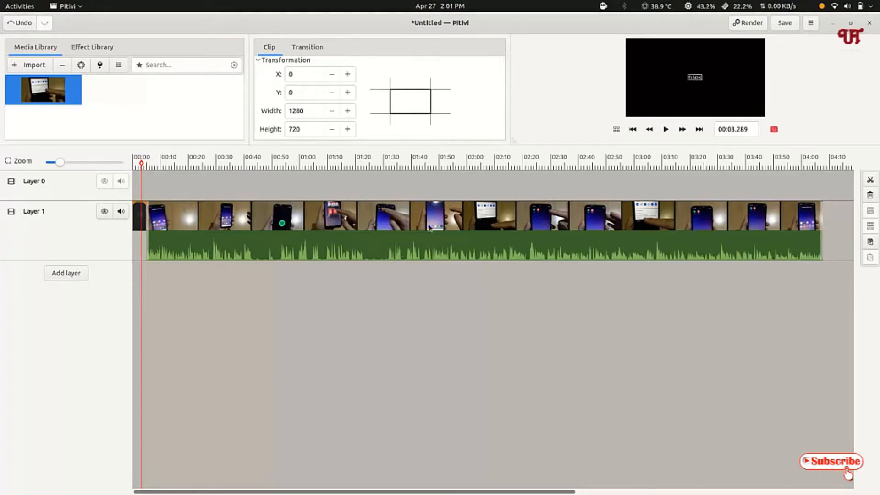
Move the title clip along Layer 1 to about 00:04 so that it overlaps the start of the video
{"action": "left_click_drag", "start_coordinate": [141, 215], "coordinate": [210, 202]}
{"action": "left_click", "coordinate": [156, 189]}
{"action": "left_click_drag", "start_coordinate": [141, 235], "coordinate": [151, 271]}
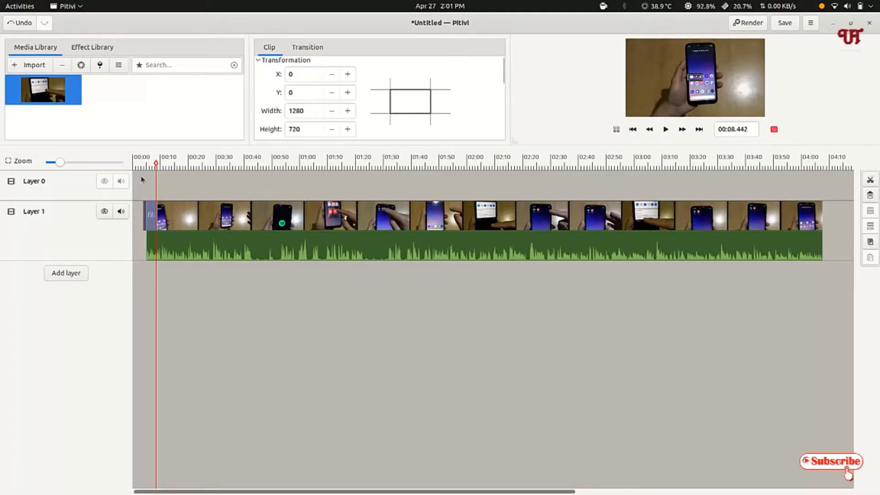
Inspect the overlap of title and video with the playhead at about 00:07, 00:18 and 00:01
{"action": "left_click", "coordinate": [152, 169]}
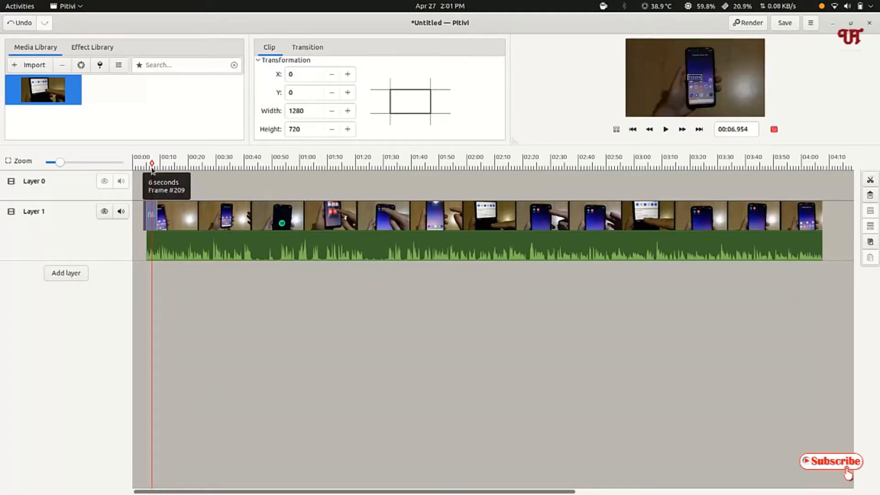
{"action": "left_click", "coordinate": [183, 189]}
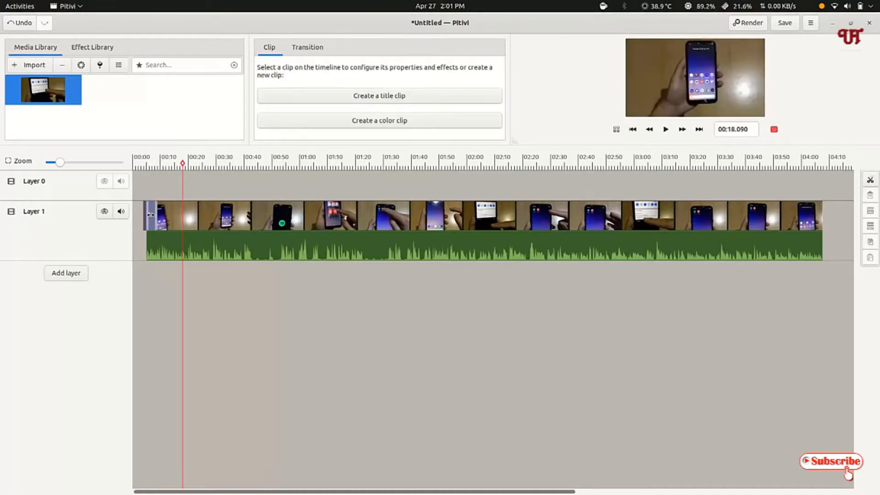
{"action": "left_click", "coordinate": [136, 216]}
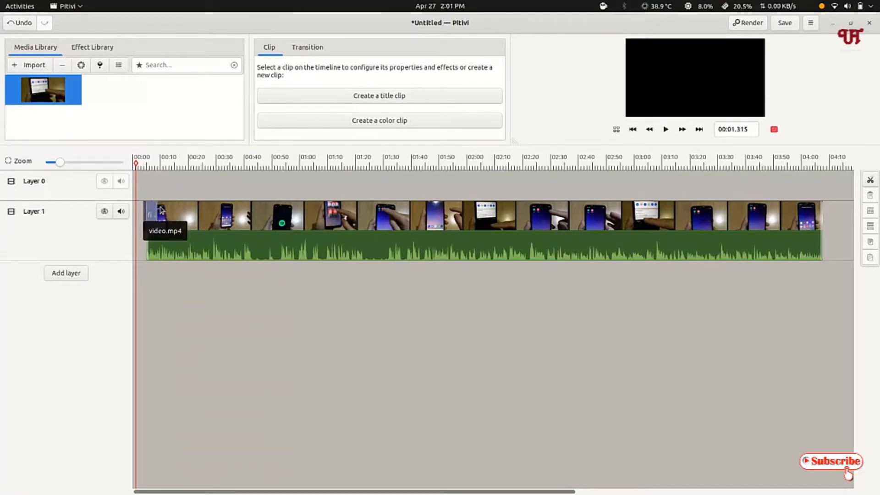
Undo the title clip's moves, formatting, text change and creation until only the video clip remains at the start of Layer 0
{"action": "left_click", "coordinate": [21, 24]}
{"action": "left_click", "coordinate": [21, 24]}
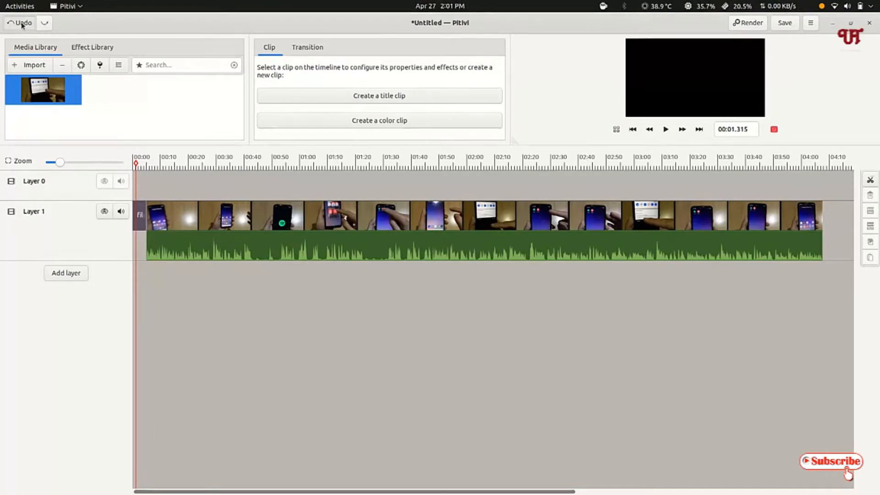
{"action": "left_click", "coordinate": [21, 23]}
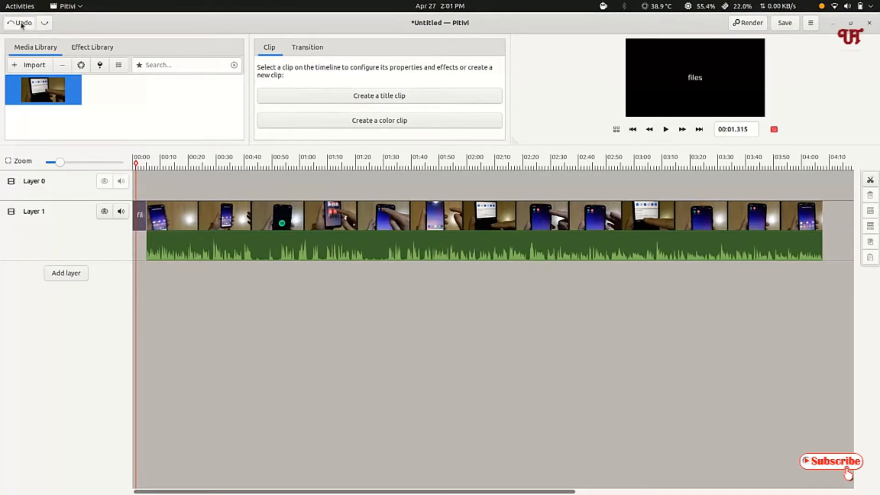
{"action": "left_click", "coordinate": [21, 24]}
{"action": "left_click", "coordinate": [22, 24]}
{"action": "left_click", "coordinate": [21, 24]}
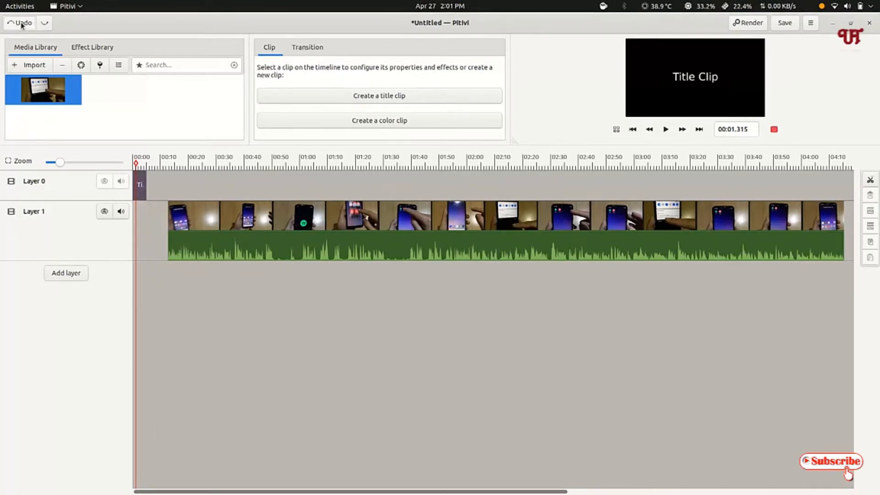
{"action": "left_click", "coordinate": [22, 24]}
{"action": "left_click", "coordinate": [21, 24]}
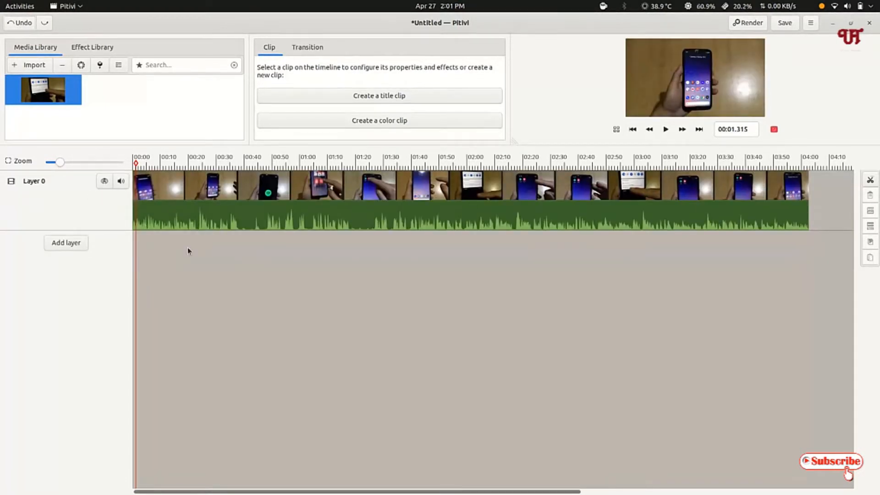
Ungroup the video clip on Layer 0 and select its audio part separately
{"action": "left_click", "coordinate": [410, 210]}
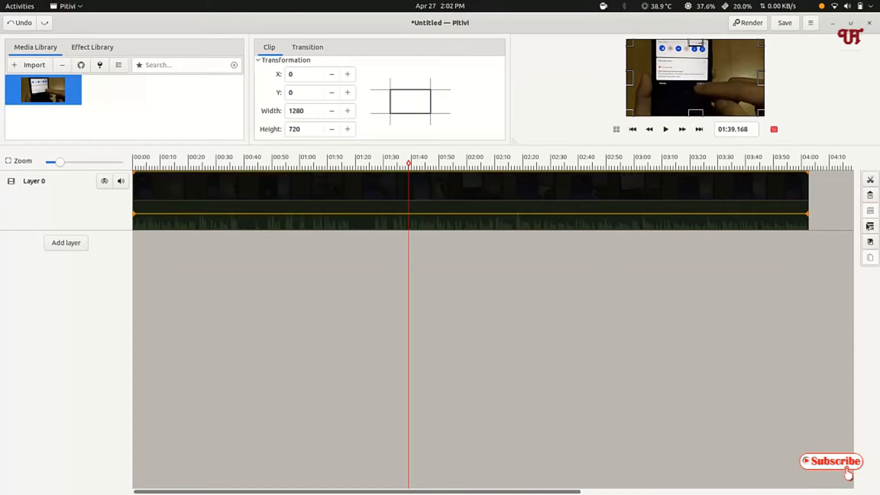
{"action": "left_click", "coordinate": [868, 227]}
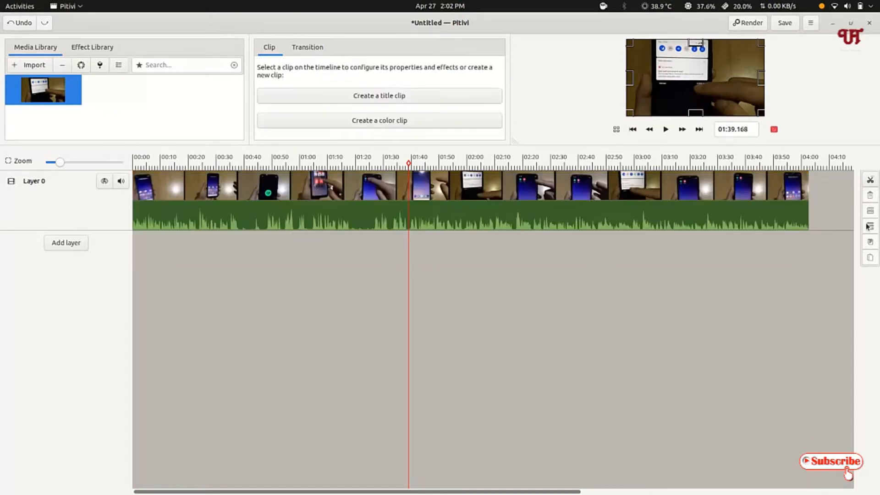
{"action": "left_click", "coordinate": [507, 221]}
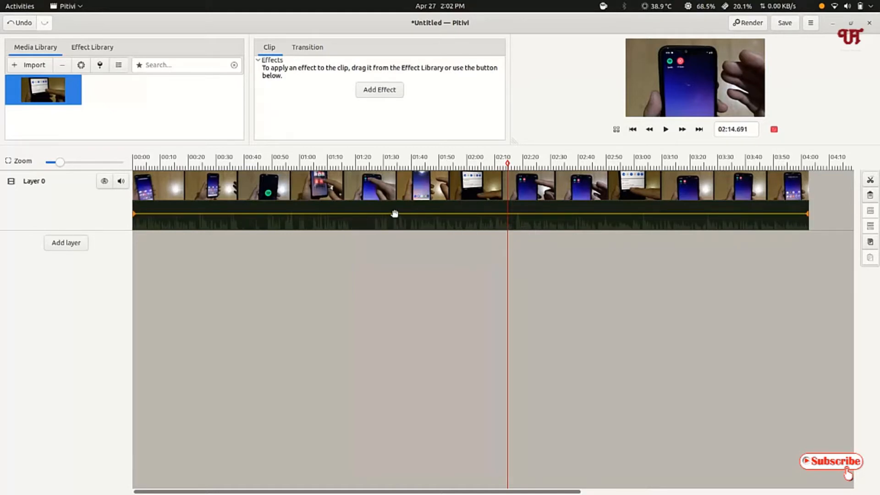
Raise the volume line of the ungrouped audio on Layer 0 to its maximum and lower it again to about 0.38
{"action": "left_click_drag", "start_coordinate": [394, 213], "coordinate": [394, 198]}
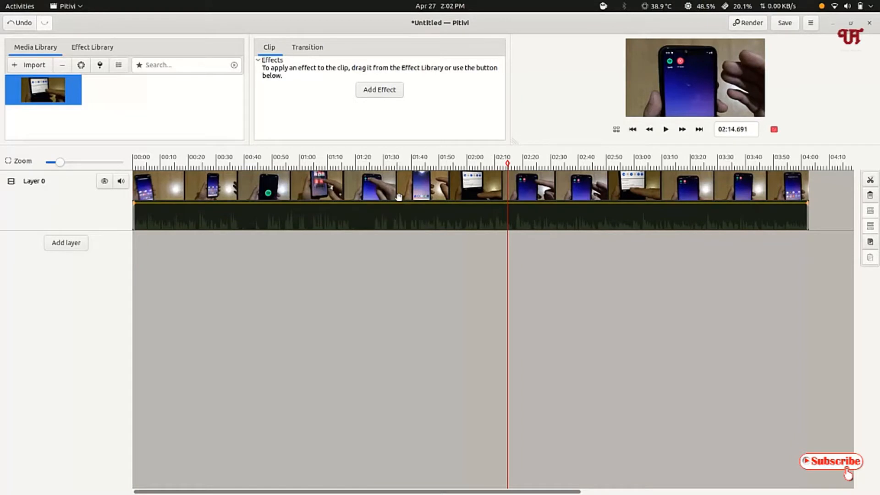
{"action": "left_click", "coordinate": [398, 197]}
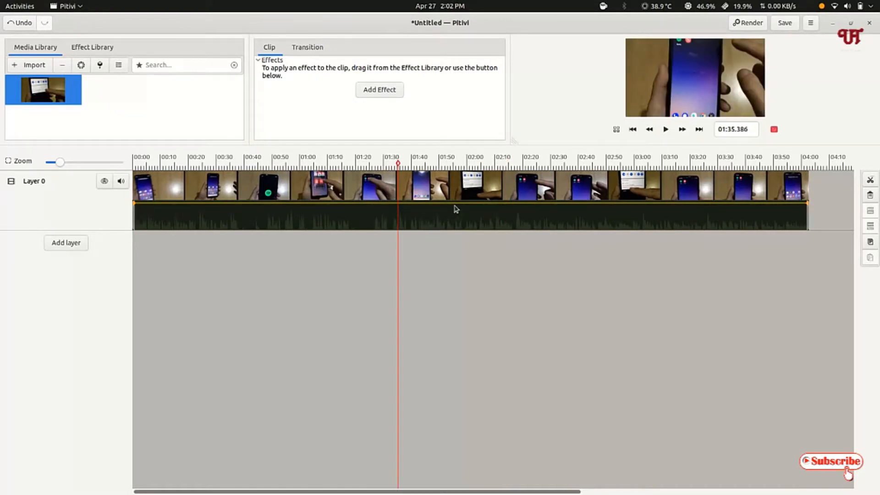
{"action": "left_click_drag", "start_coordinate": [438, 204], "coordinate": [435, 223]}
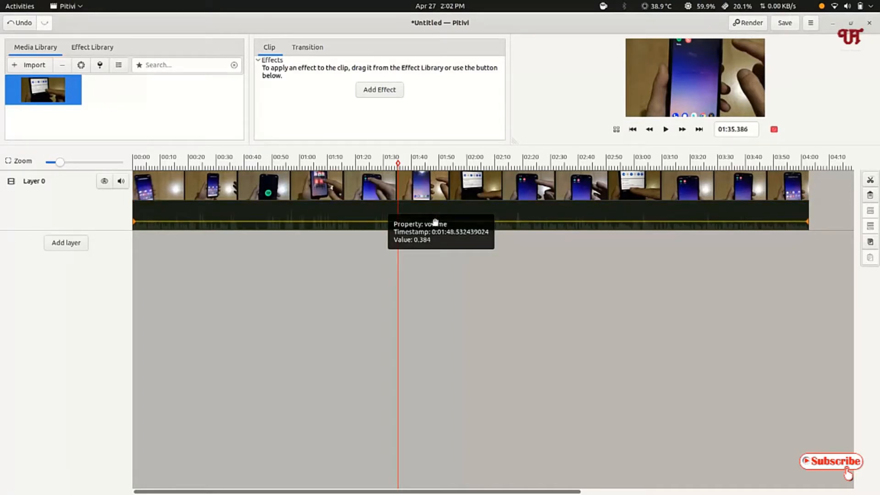
{"action": "left_click", "coordinate": [435, 223]}
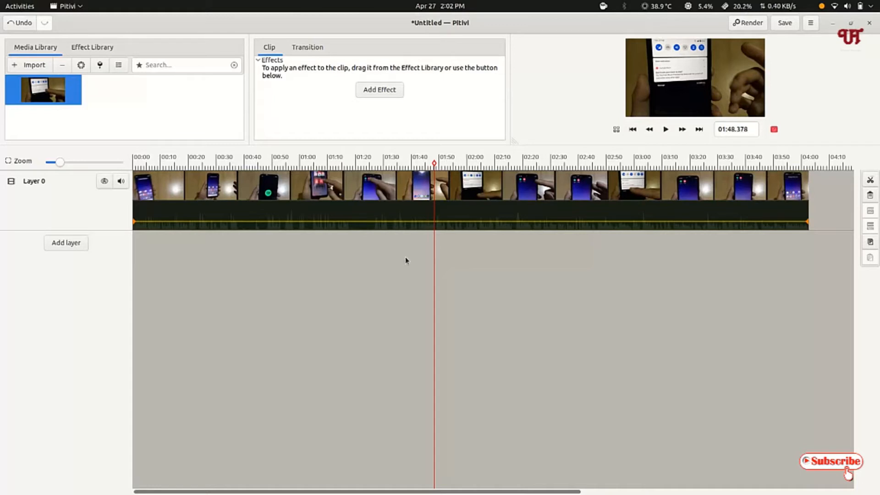
Select only the video part of the ungrouped clip on Layer 0, with the playhead at about 01:56
{"action": "left_click", "coordinate": [324, 192]}
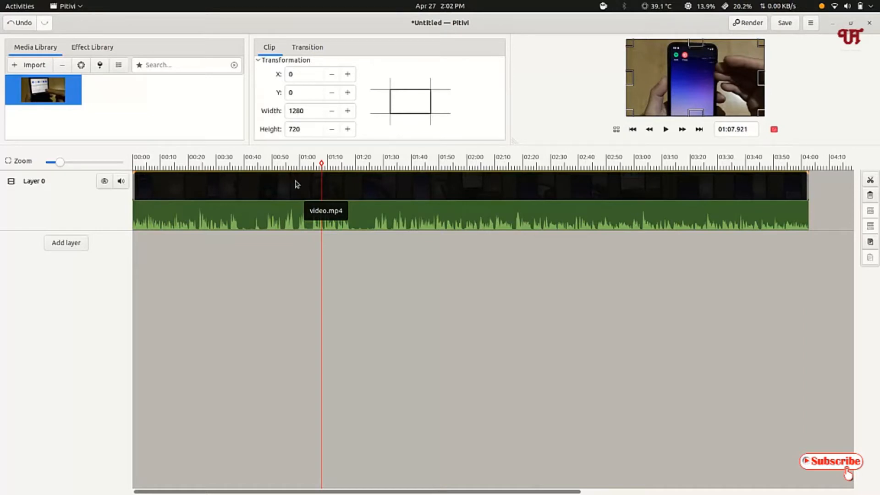
{"action": "left_click", "coordinate": [322, 164]}
{"action": "mouse_move", "coordinate": [394, 175]}
{"action": "left_mouse_down"}
{"action": "mouse_move", "coordinate": [453, 177]}
{"action": "mouse_move", "coordinate": [388, 176]}
{"action": "left_mouse_up"}
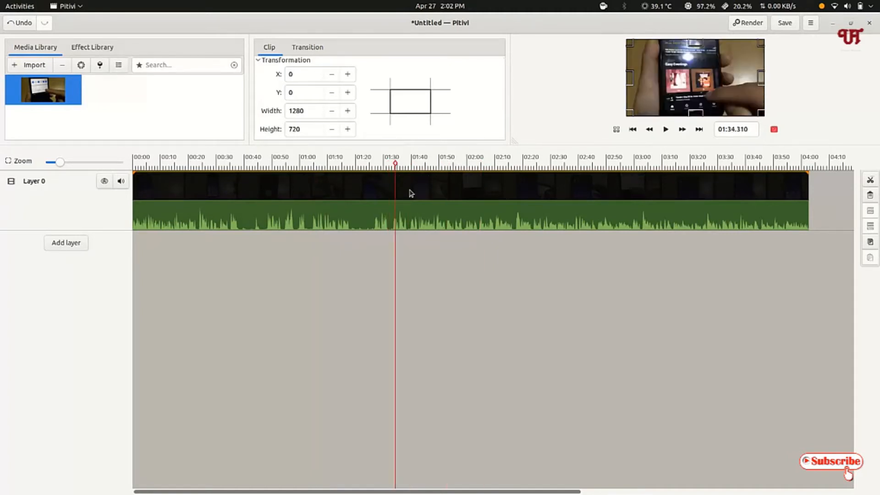
{"action": "left_click", "coordinate": [577, 298]}
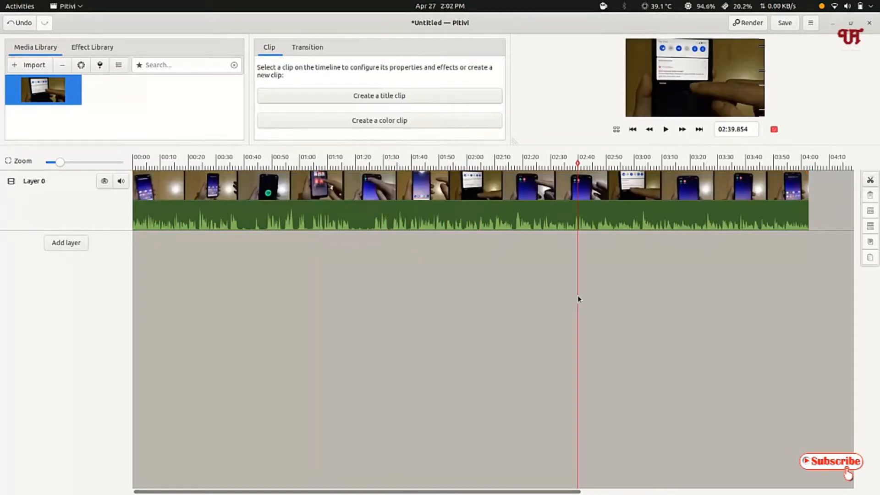
{"action": "left_click", "coordinate": [456, 184]}
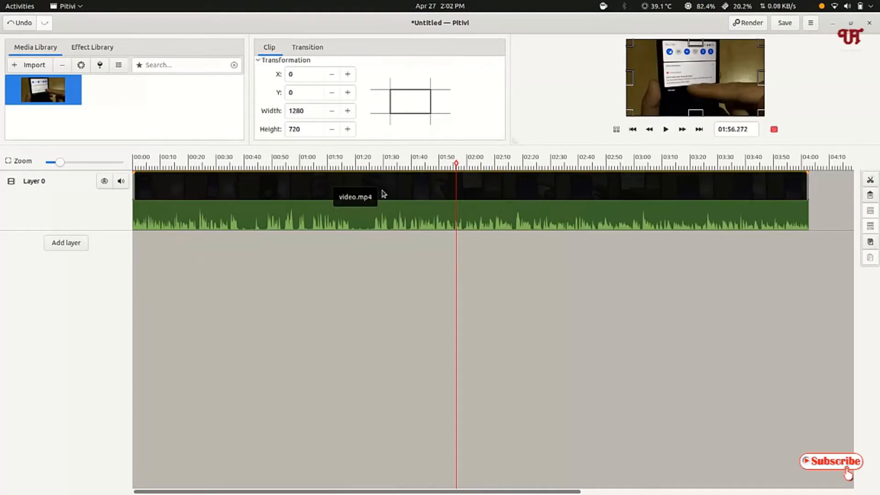
Search the effects for "rate" and apply the Rate Adjuster effect to the video clip on Layer 0
{"action": "left_click", "coordinate": [95, 52]}
{"action": "left_click", "coordinate": [120, 68]}
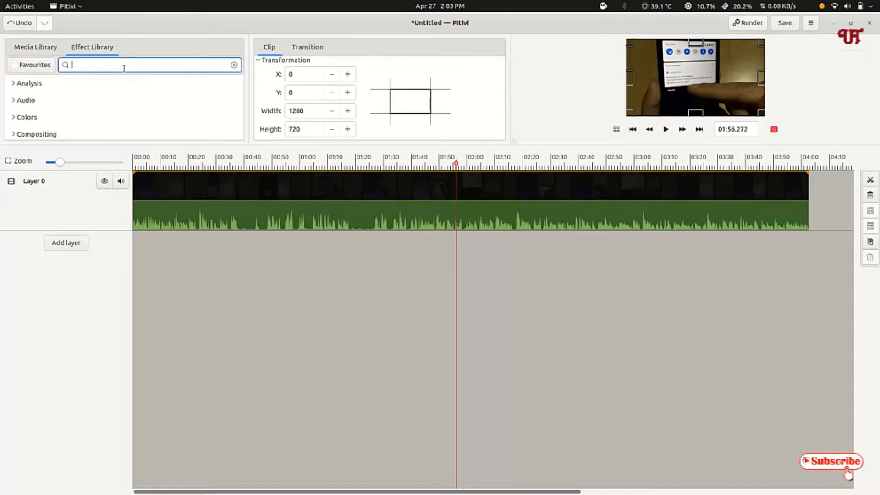
{"action": "type", "text": "rate"}
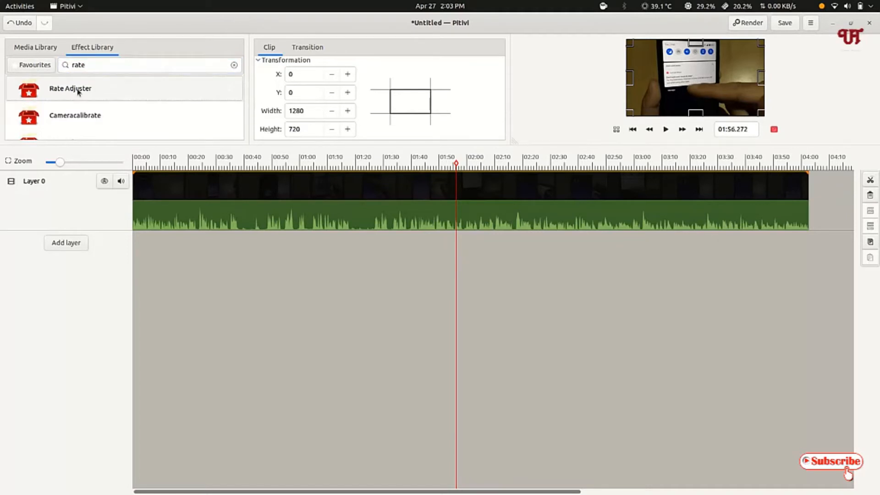
{"action": "left_click_drag", "start_coordinate": [78, 91], "coordinate": [398, 187]}
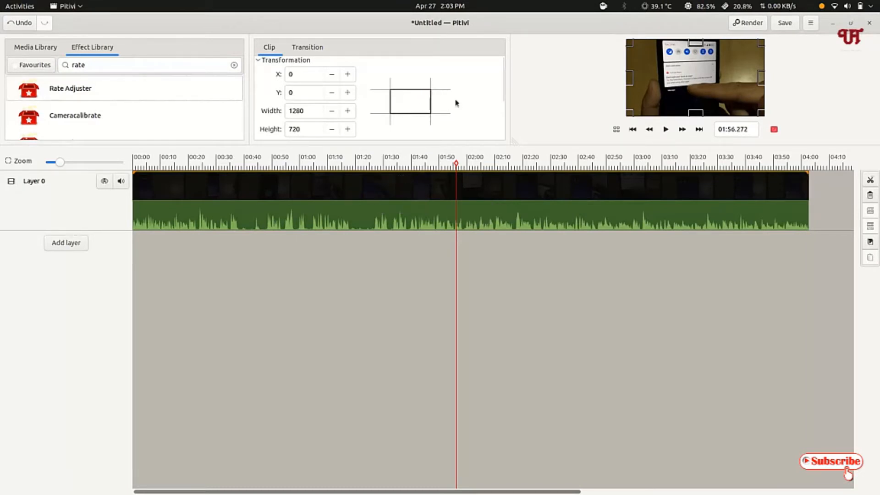
Set the Rate parameter of the video clip's Rate Adjuster effect to 1.74 to speed it up
{"action": "scroll", "coordinate": [460, 110], "scroll_direction": "down", "scroll_amount": 1}
{"action": "scroll", "coordinate": [459, 105], "scroll_direction": "down", "scroll_amount": 1}
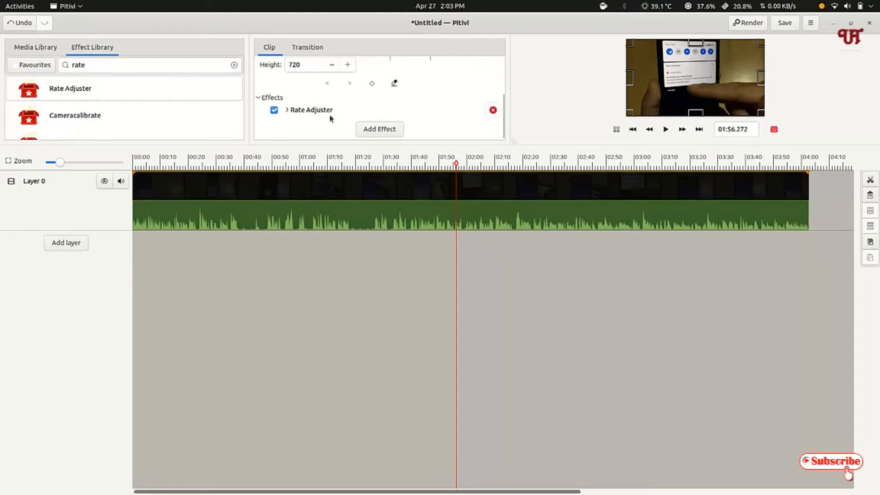
{"action": "left_click", "coordinate": [287, 111]}
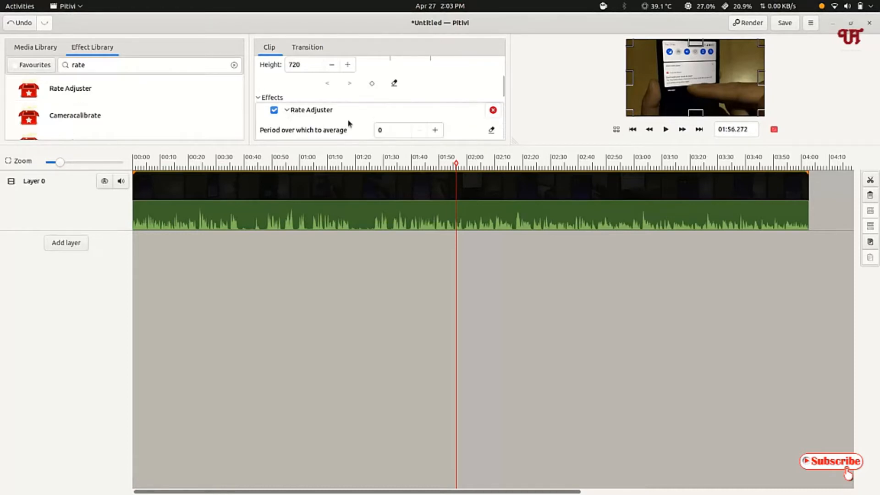
{"action": "scroll", "coordinate": [347, 120], "scroll_direction": "down", "scroll_amount": 3}
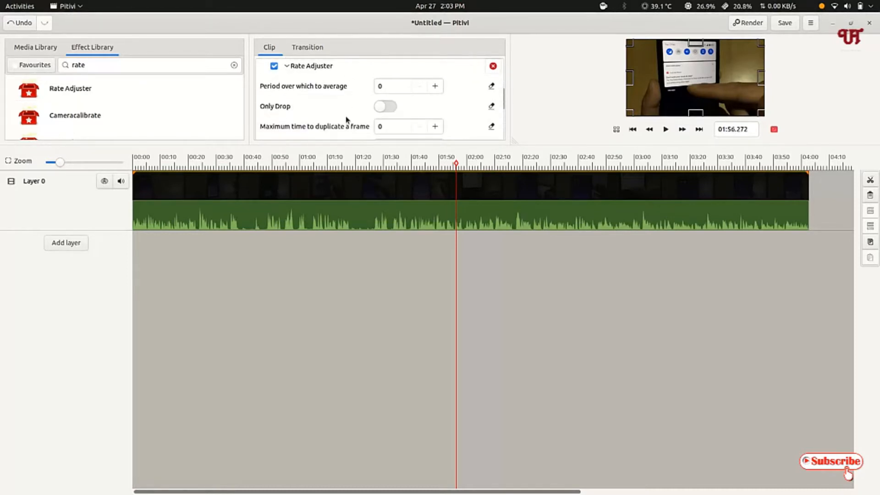
{"action": "scroll", "coordinate": [347, 120], "scroll_direction": "down", "scroll_amount": 5}
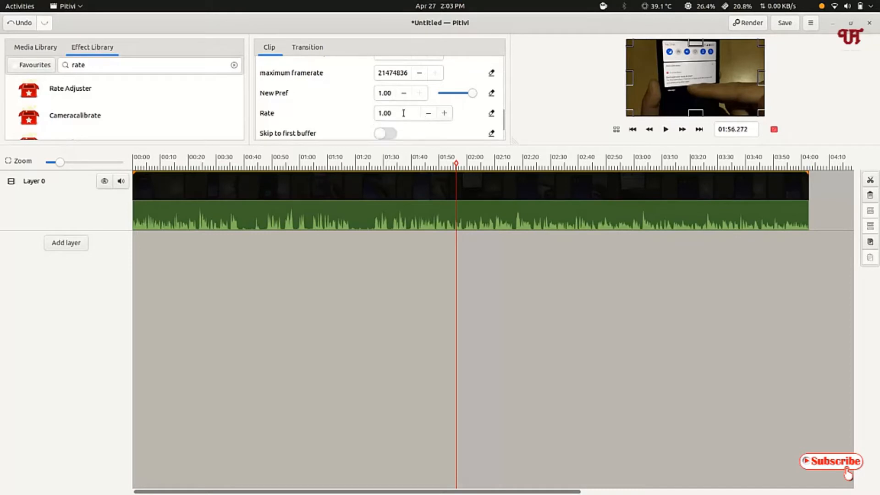
{"action": "left_click", "coordinate": [443, 114]}
{"action": "left_click", "coordinate": [444, 113]}
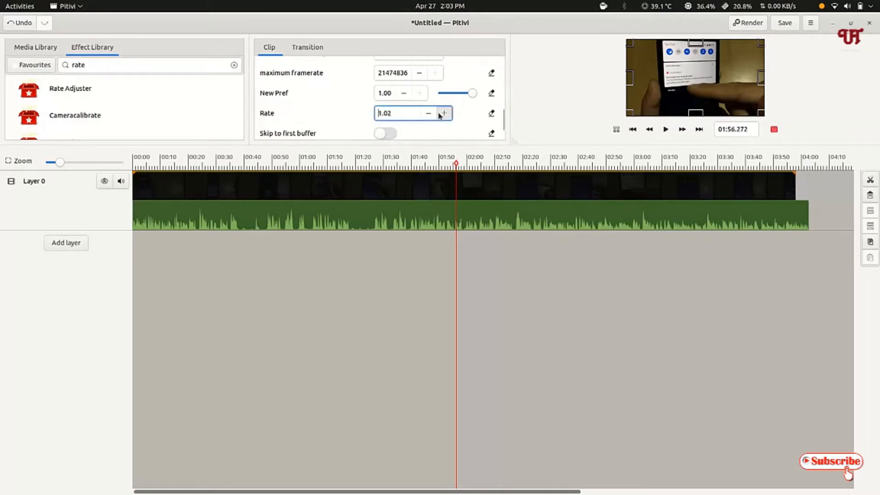
{"action": "left_click", "coordinate": [443, 113]}
{"action": "left_click", "coordinate": [443, 113]}
{"action": "left_click", "coordinate": [443, 113]}
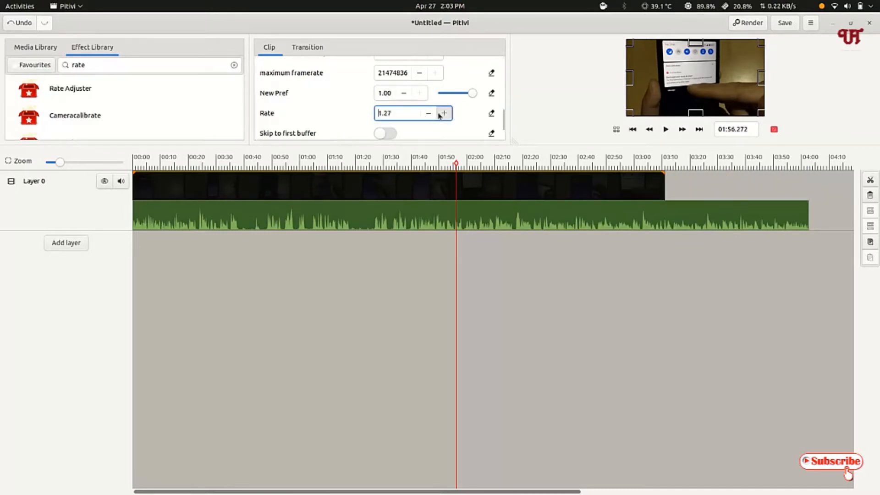
{"action": "left_click", "coordinate": [444, 113]}
{"action": "left_click", "coordinate": [439, 114]}
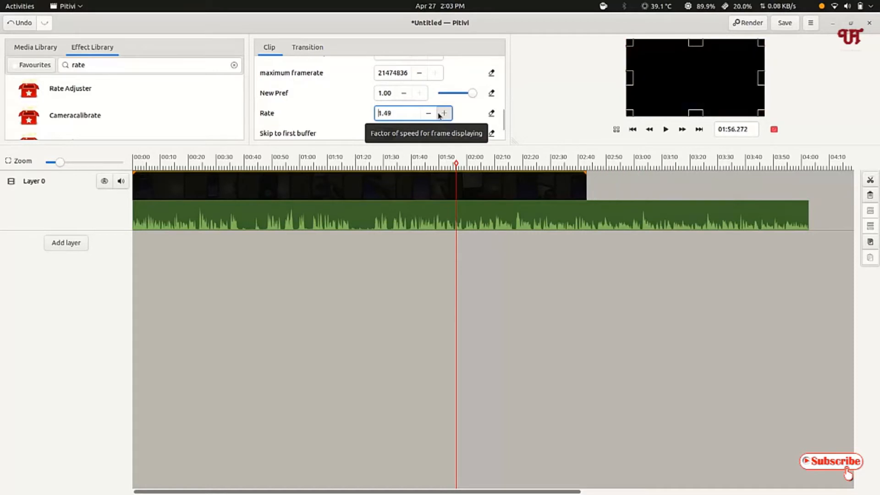
{"action": "left_click", "coordinate": [439, 114]}
{"action": "left_click", "coordinate": [439, 114]}
{"action": "left_click", "coordinate": [438, 114]}
{"action": "left_click", "coordinate": [439, 114]}
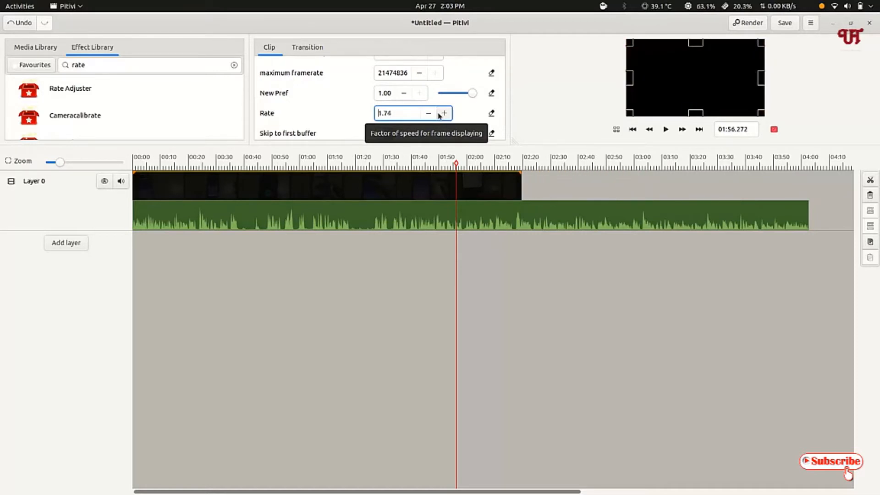
{"action": "left_click", "coordinate": [439, 114]}
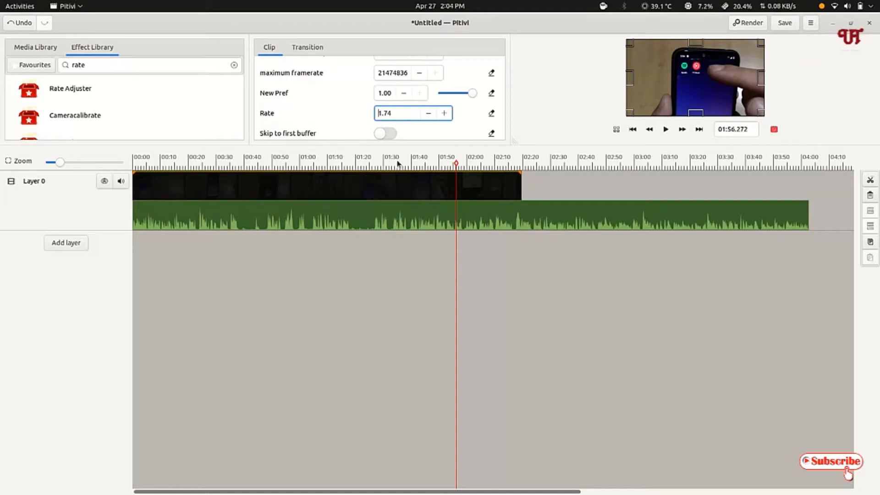
Split the video clip on Layer 0 at about 01:30 and select its second part
{"action": "left_click", "coordinate": [383, 165]}
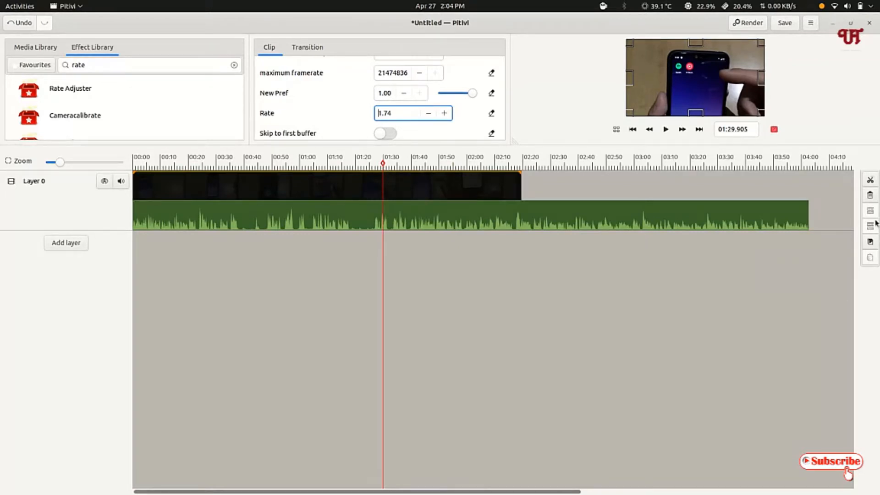
{"action": "left_click", "coordinate": [869, 181]}
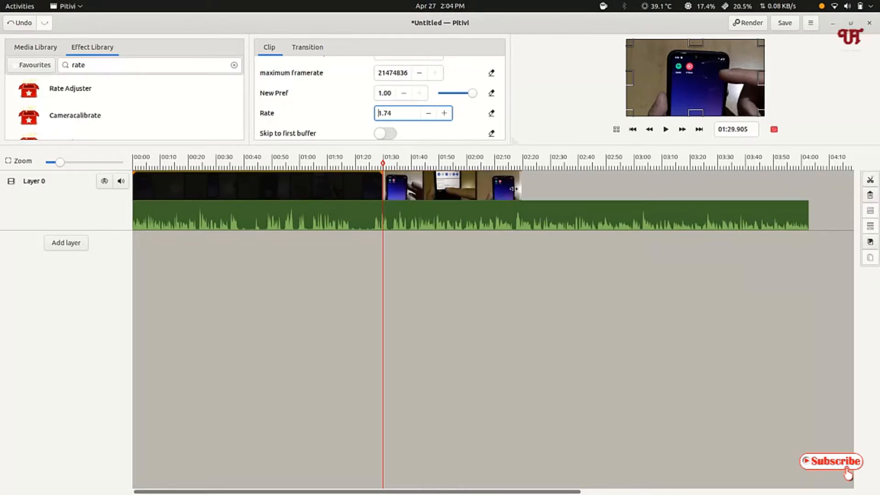
{"action": "left_click", "coordinate": [499, 192]}
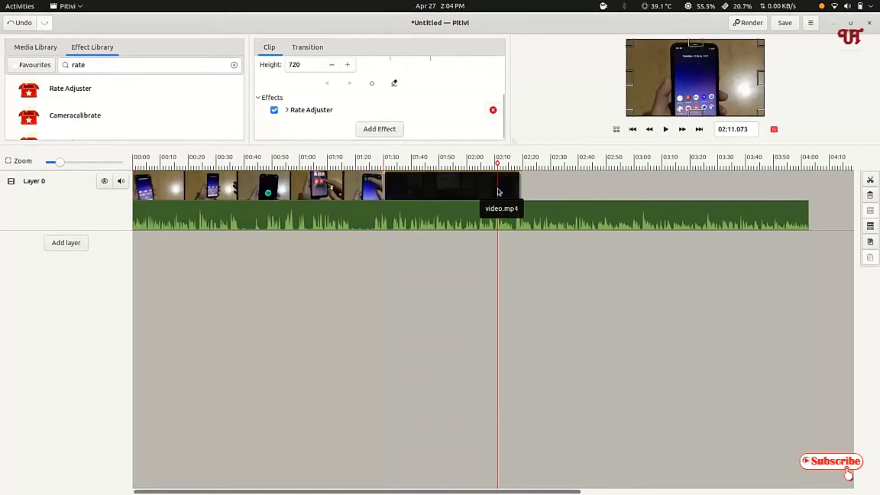
Set the Rate of the Rate Adjuster effect on the second video part to 3
{"action": "left_click", "coordinate": [291, 111]}
{"action": "scroll", "coordinate": [324, 112], "scroll_direction": "down", "scroll_amount": 3}
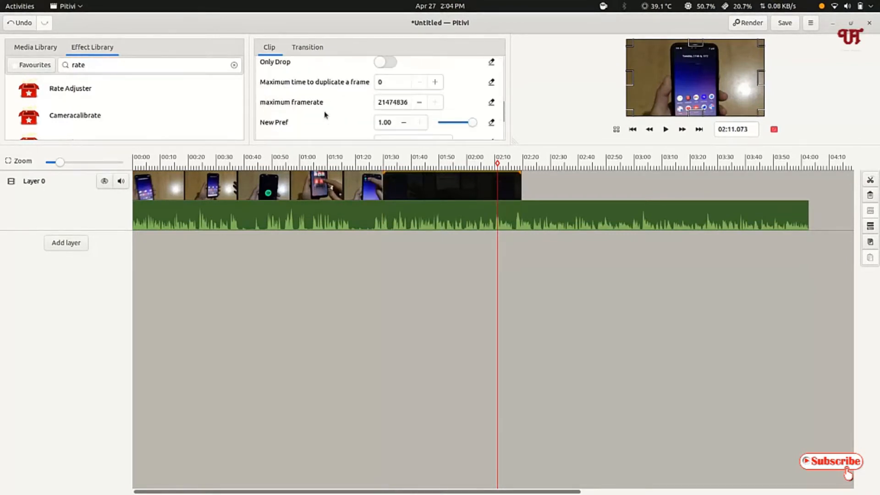
{"action": "scroll", "coordinate": [414, 125], "scroll_direction": "down", "scroll_amount": 2}
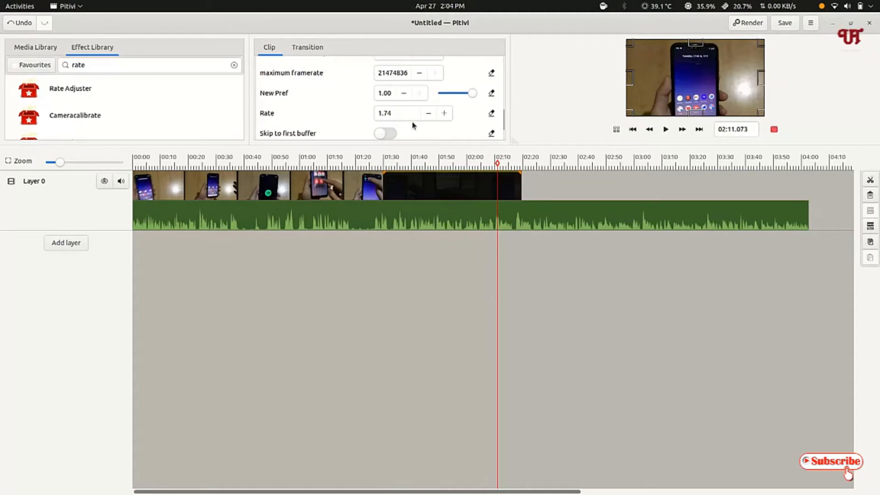
{"action": "left_click", "coordinate": [444, 113]}
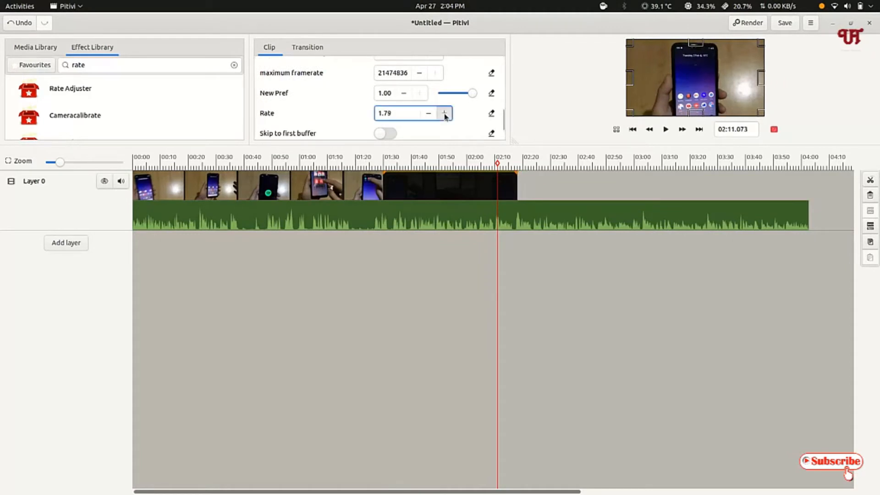
{"action": "left_click", "coordinate": [444, 112]}
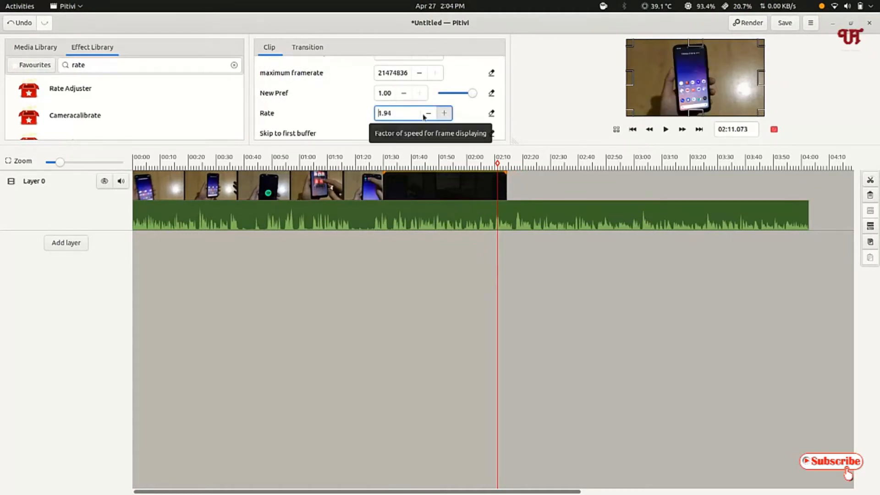
{"action": "left_click_drag", "start_coordinate": [401, 113], "coordinate": [372, 119]}
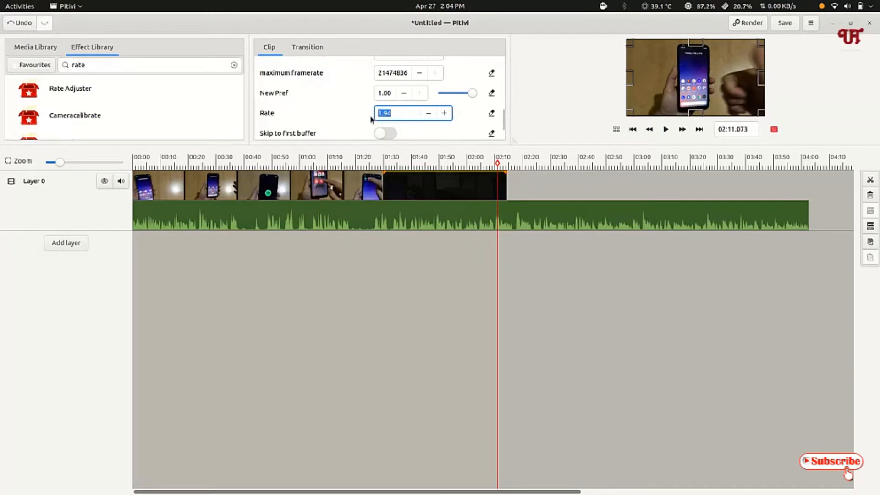
{"action": "type", "text": "3"}
{"action": "key", "text": "Return"}
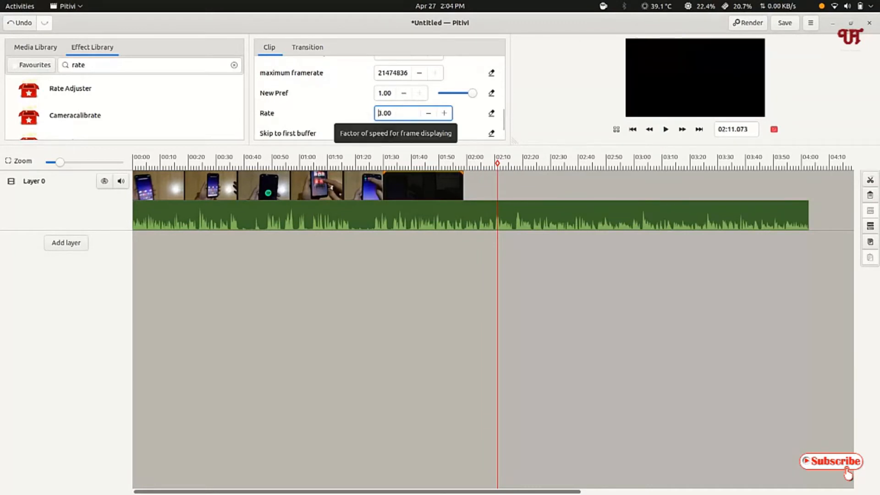
Play the sped-up second video part from about 01:30 for a few seconds to check its speed
{"action": "left_click", "coordinate": [421, 162]}
{"action": "left_click", "coordinate": [384, 164]}
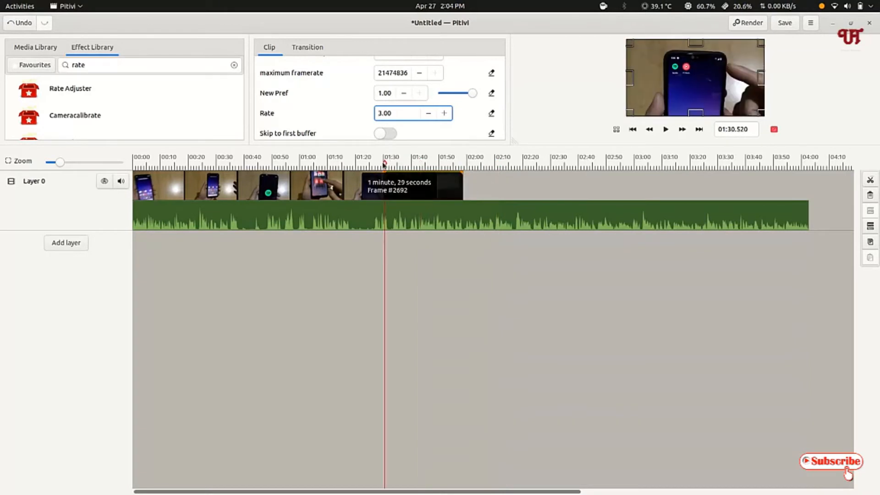
{"action": "left_click", "coordinate": [664, 130]}
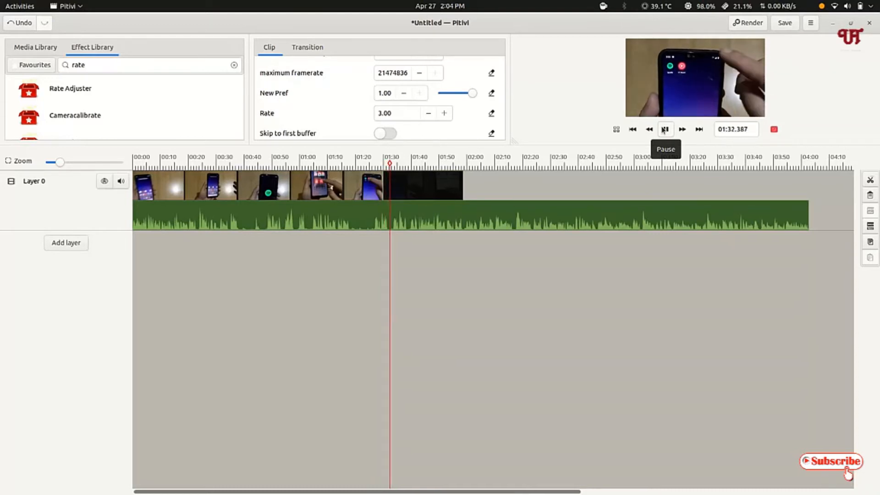
{"action": "left_click", "coordinate": [664, 129]}
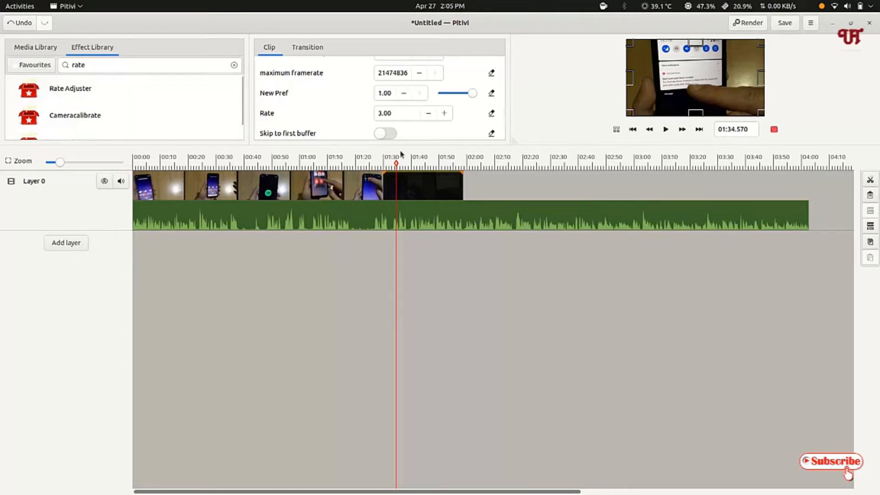
{"action": "scroll", "coordinate": [459, 119], "scroll_direction": "down", "scroll_amount": 2}
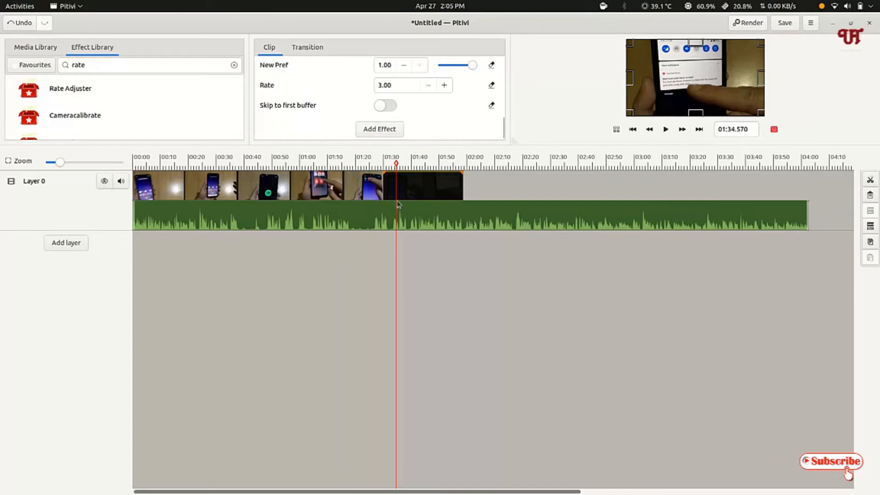
{"action": "left_click", "coordinate": [403, 161]}
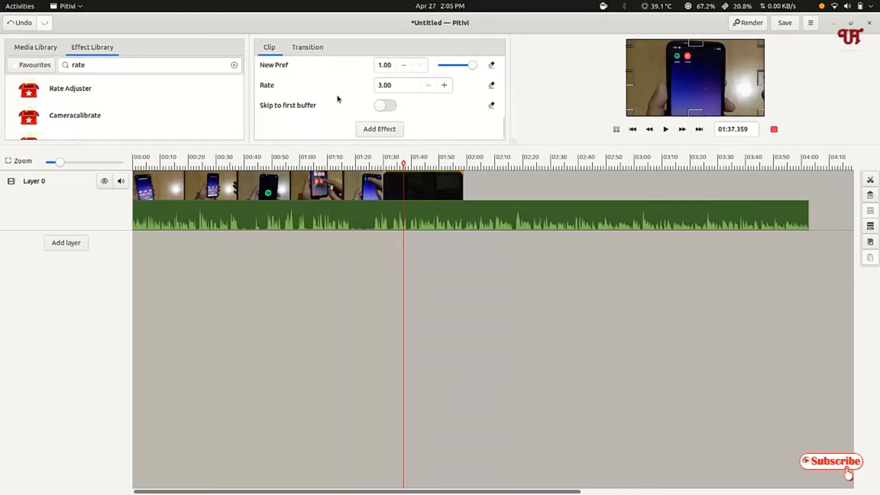
{"action": "scroll", "coordinate": [337, 98], "scroll_direction": "up", "scroll_amount": 2}
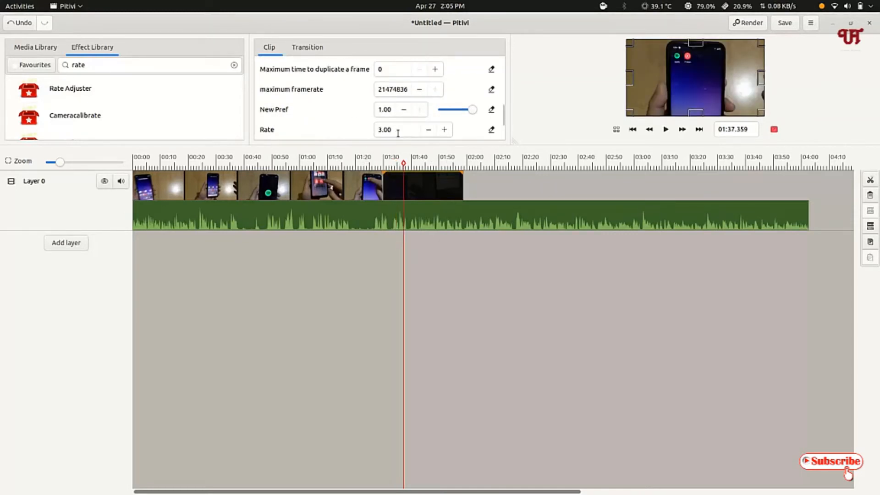
Reduce the Rate of the Rate Adjuster effect on the second video part to 2.47
{"action": "left_click", "coordinate": [429, 130]}
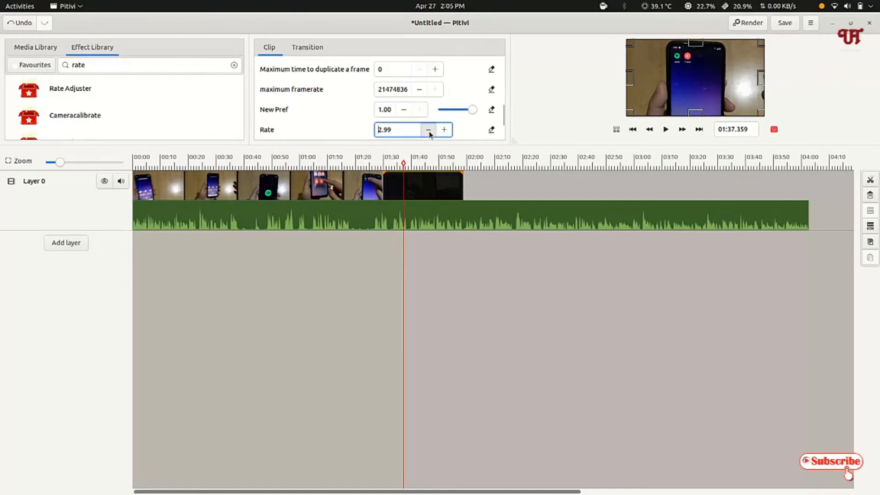
{"action": "left_click_drag", "start_coordinate": [429, 132], "coordinate": [430, 132]}
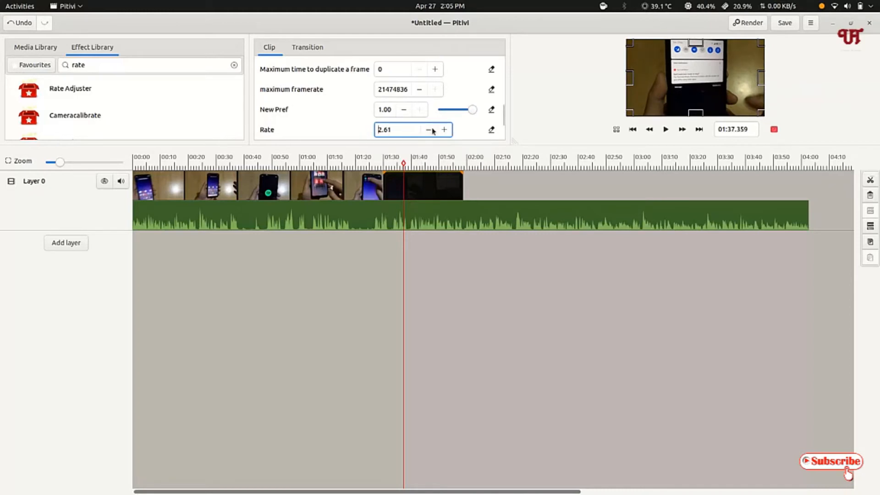
{"action": "left_click_drag", "start_coordinate": [429, 130], "coordinate": [429, 130]}
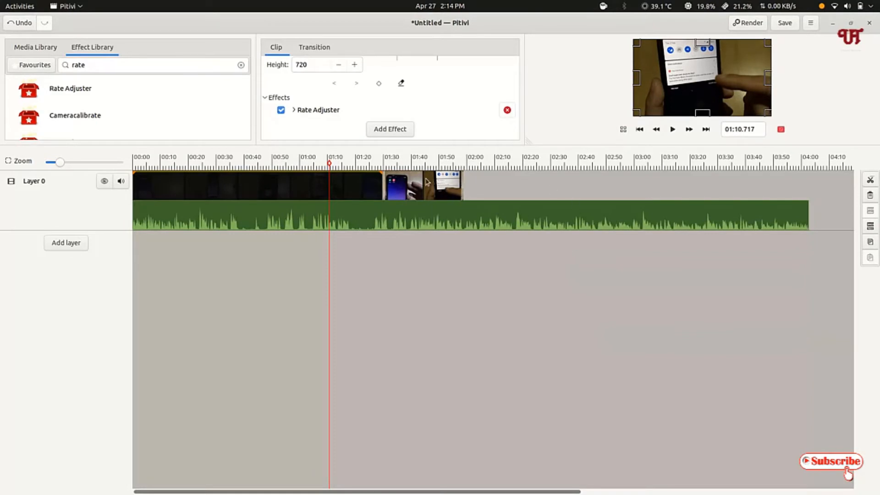
Select the second video part at about 01:42 and enlarge its frame in the preview to about 1964 × 1105
{"action": "left_click", "coordinate": [403, 188]}
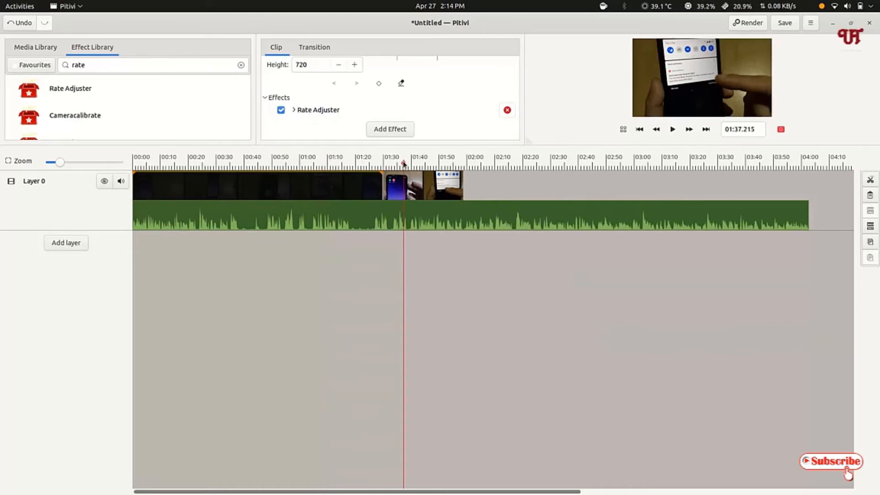
{"action": "left_click", "coordinate": [417, 186]}
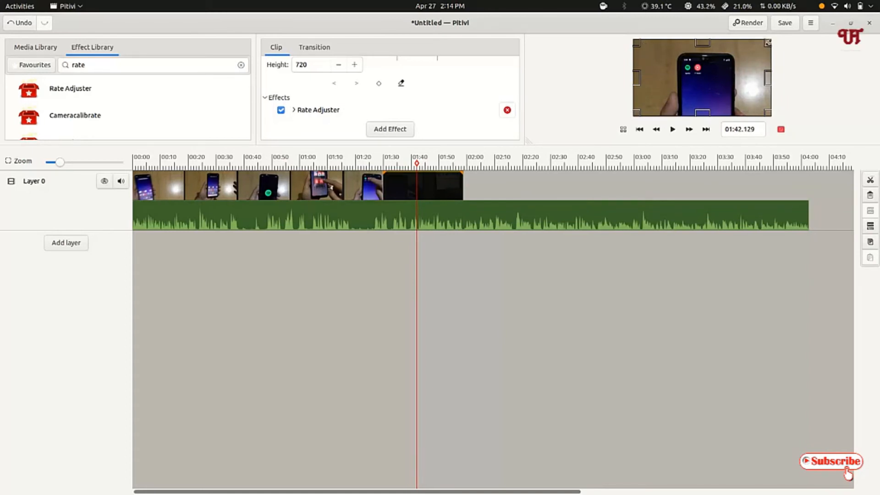
{"action": "left_click_drag", "start_coordinate": [768, 43], "coordinate": [830, 13]}
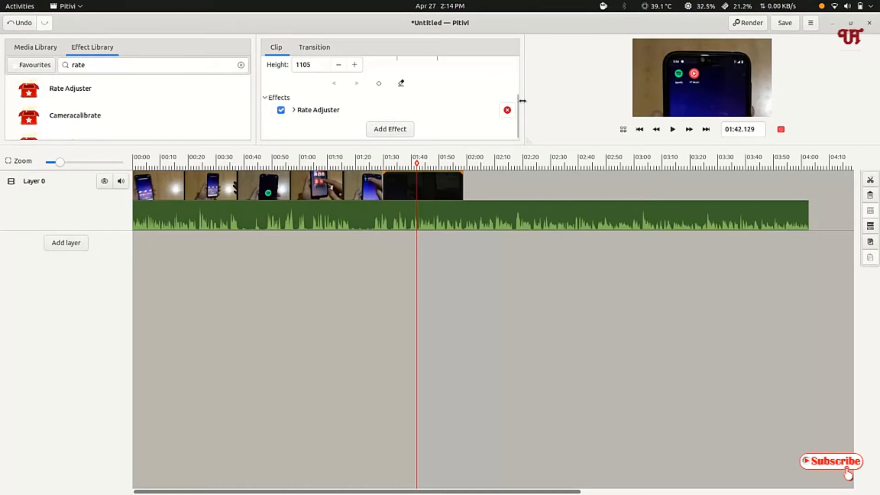
Set the second video part's horizontal position X to -331 and its width to 1996 in its transformation settings
{"action": "left_click_drag", "start_coordinate": [516, 95], "coordinate": [519, 57]}
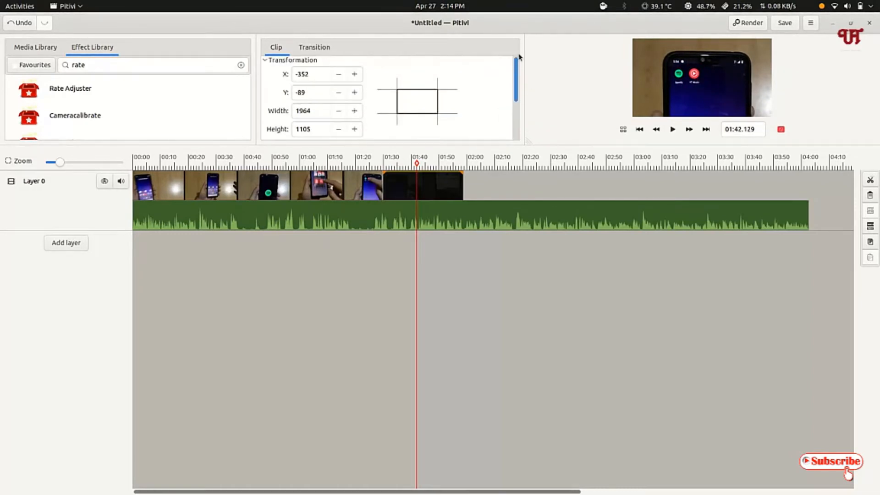
{"action": "left_click", "coordinate": [355, 75]}
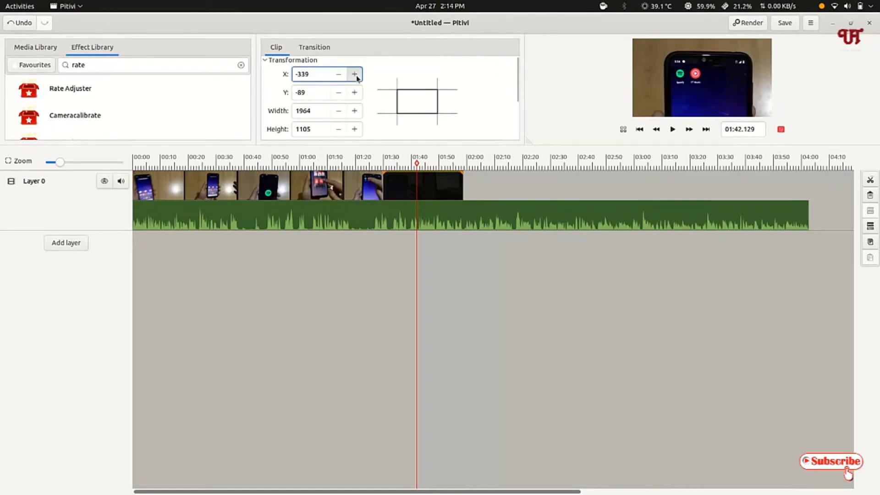
{"action": "left_click", "coordinate": [356, 75]}
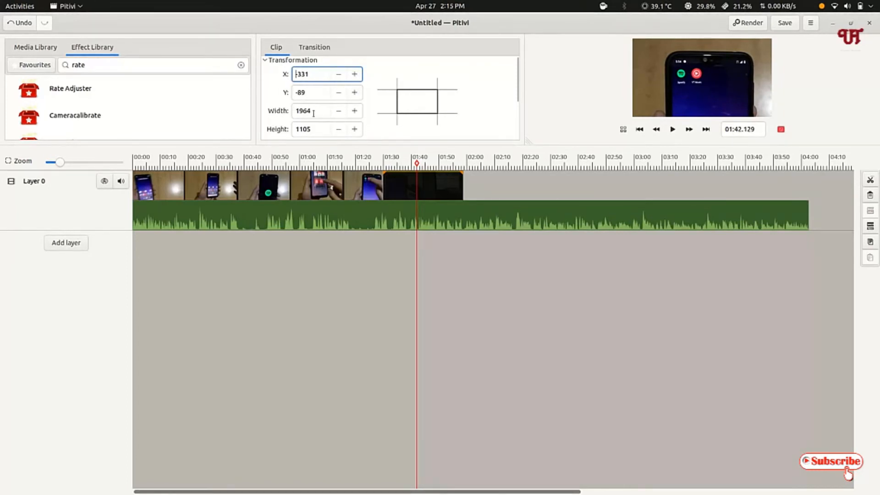
{"action": "left_click", "coordinate": [353, 112]}
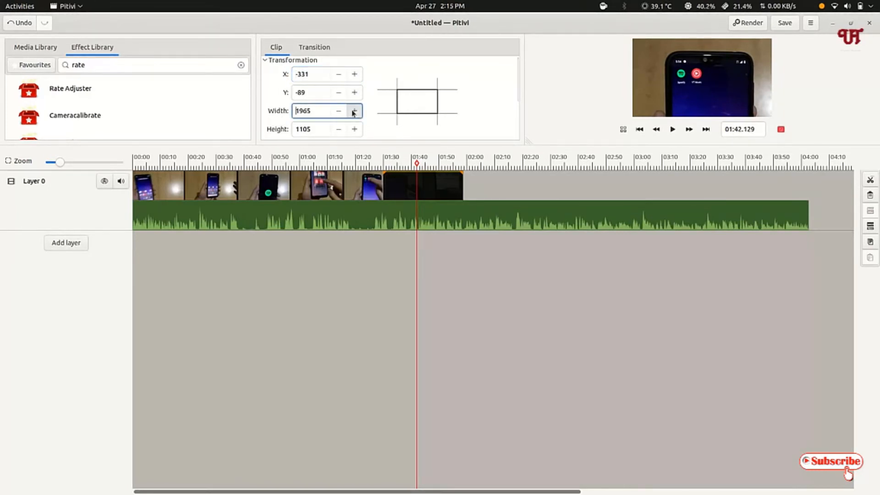
{"action": "left_click_drag", "start_coordinate": [352, 111], "coordinate": [352, 111]}
Reposition the second video part's frame in the preview and stretch its height to about 1497
{"action": "left_click_drag", "start_coordinate": [702, 84], "coordinate": [684, 44]}
{"action": "left_click_drag", "start_coordinate": [687, 114], "coordinate": [686, 153]}
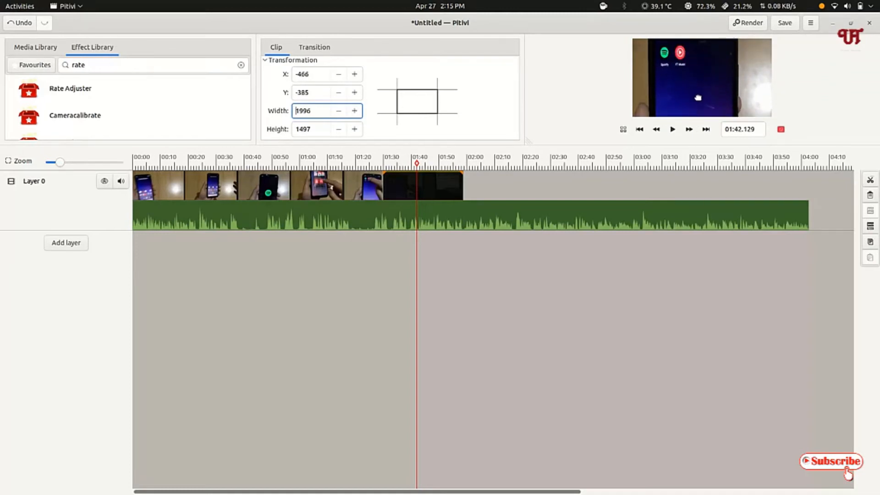
{"action": "left_click_drag", "start_coordinate": [697, 98], "coordinate": [700, 102]}
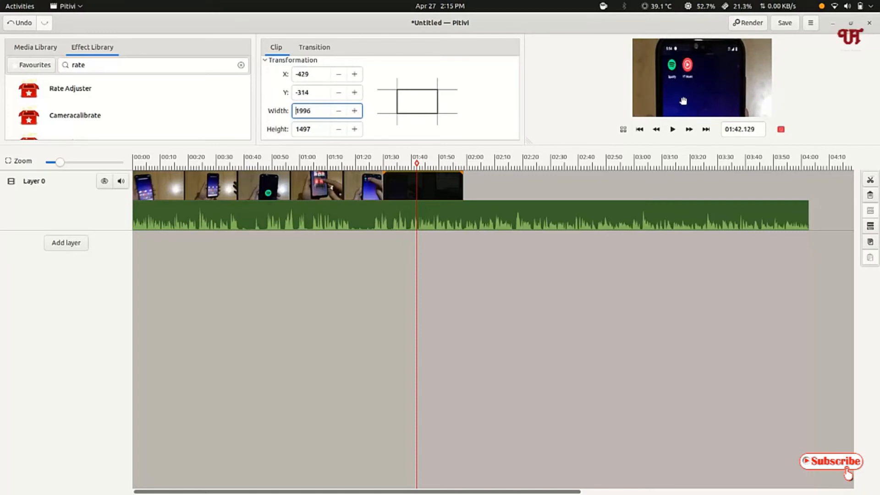
{"action": "left_click_drag", "start_coordinate": [685, 87], "coordinate": [711, 87]}
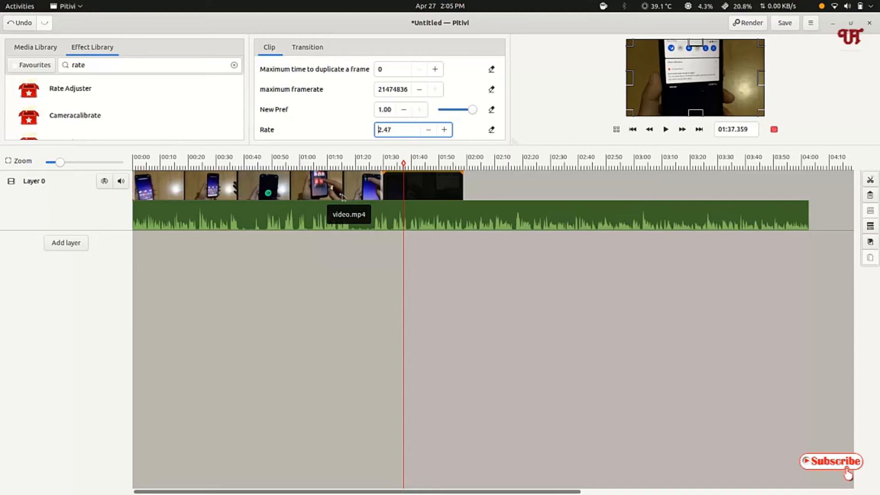
Open the render settings, review the available presets while keeping YouTube, and set the quality to high
{"action": "left_click", "coordinate": [752, 23]}
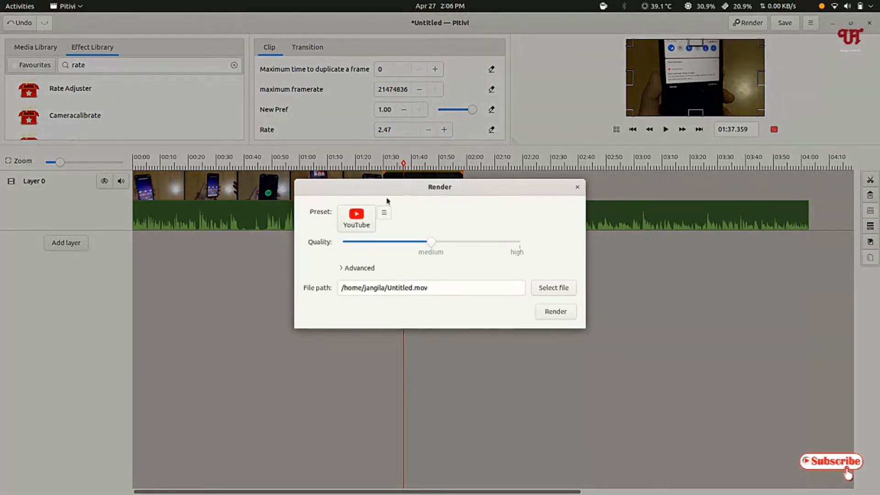
{"action": "left_click", "coordinate": [349, 224]}
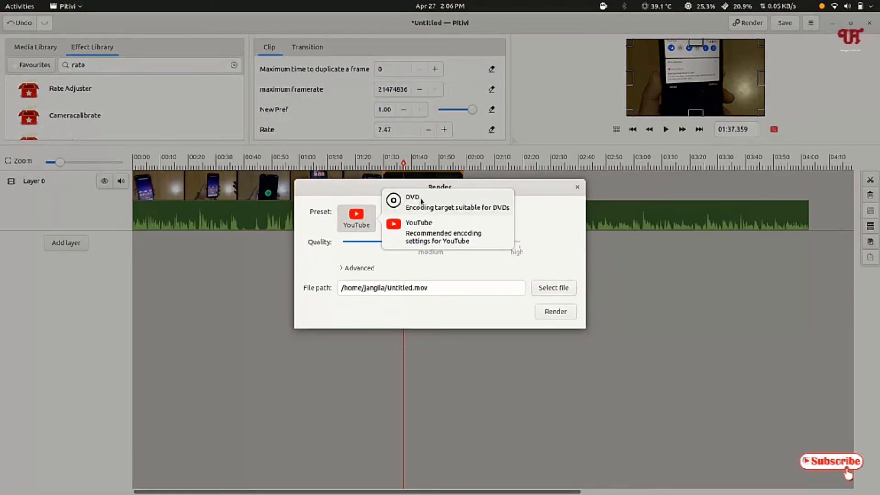
{"action": "left_click", "coordinate": [316, 271]}
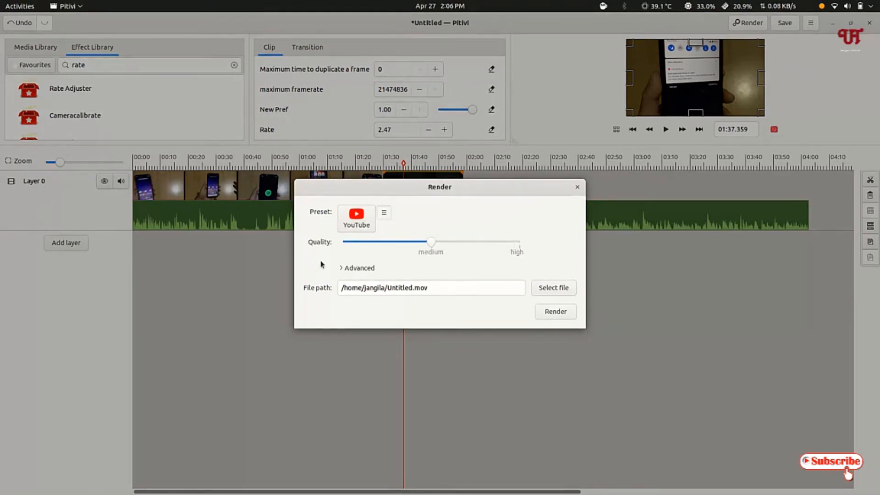
{"action": "left_click", "coordinate": [384, 213]}
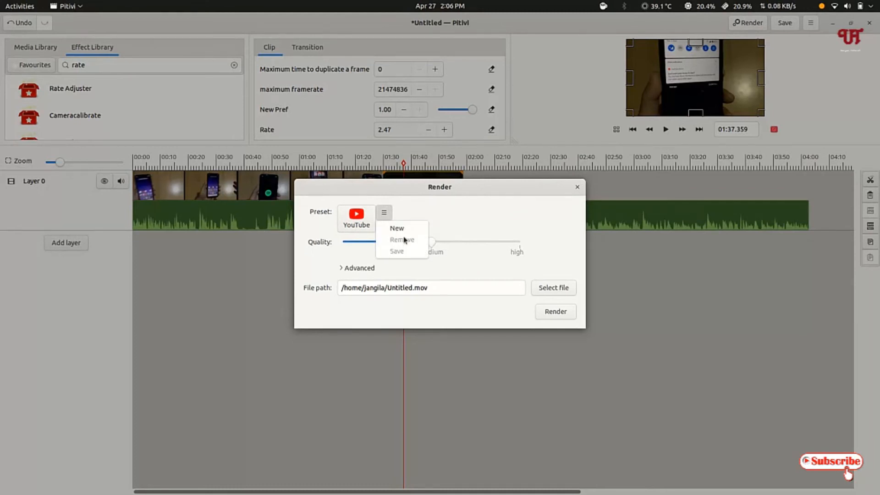
{"action": "left_click", "coordinate": [421, 206]}
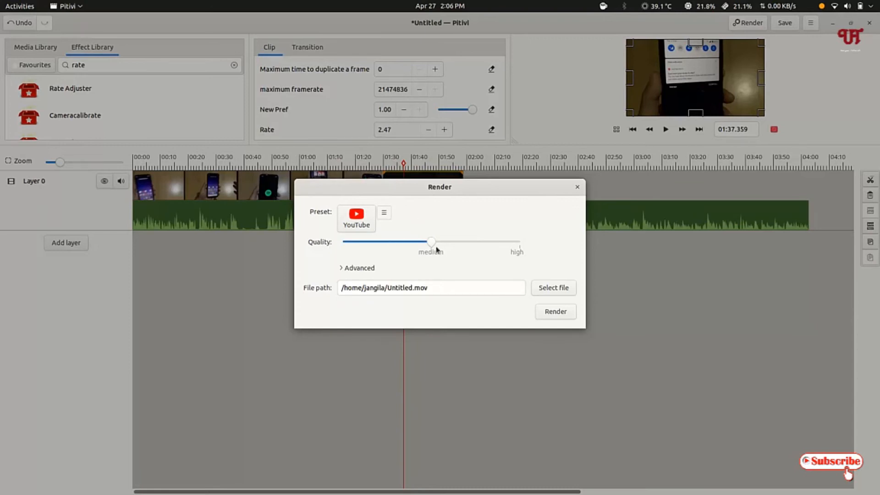
{"action": "left_click_drag", "start_coordinate": [432, 247], "coordinate": [527, 247]}
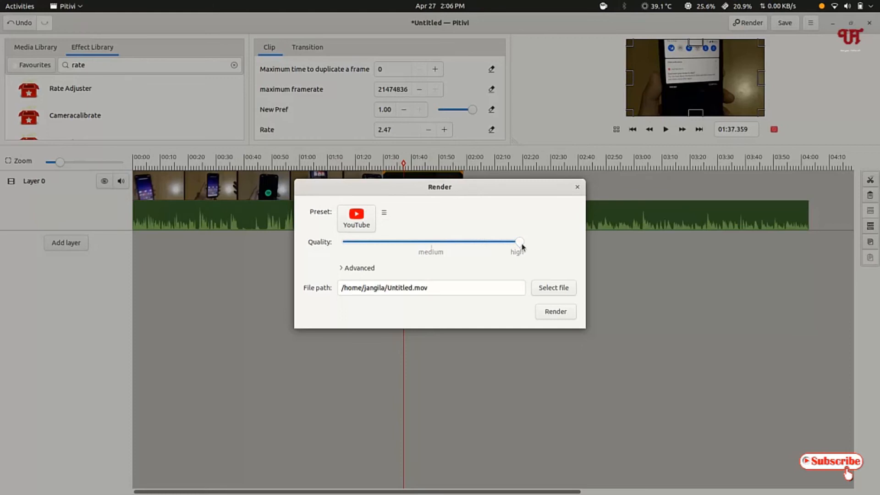
Show the advanced render settings and examine the frame rate and video codec choices, including the unsupported codecs
{"action": "left_click", "coordinate": [344, 268]}
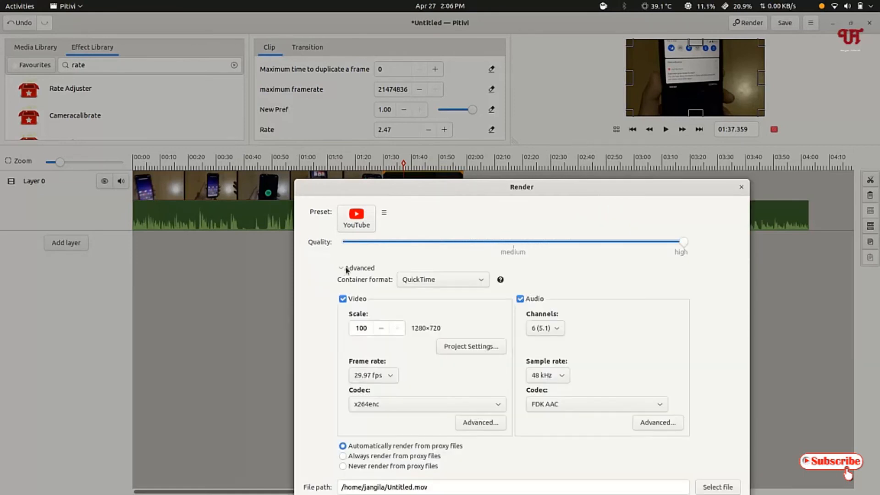
{"action": "left_click_drag", "start_coordinate": [468, 192], "coordinate": [504, 8]}
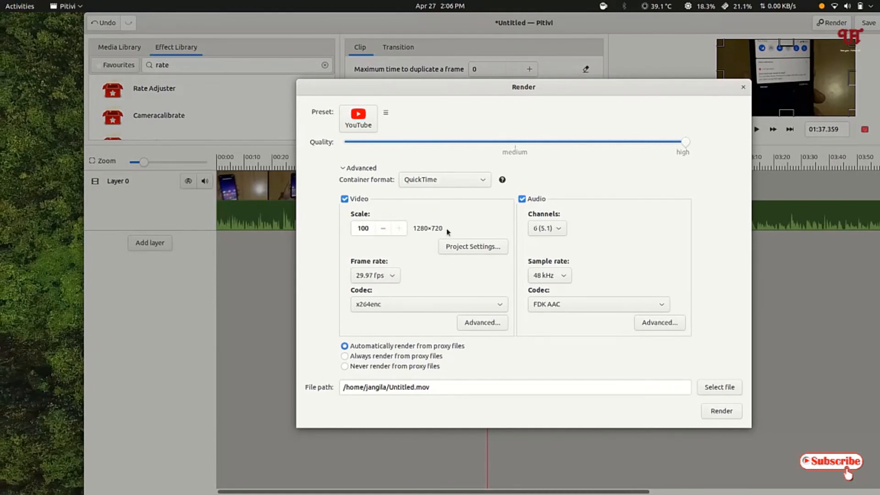
{"action": "left_click", "coordinate": [391, 277]}
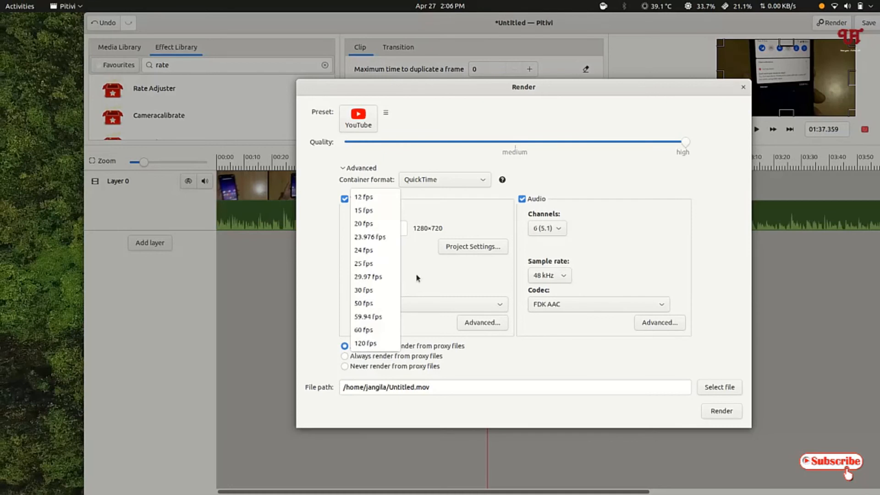
{"action": "left_click", "coordinate": [417, 277]}
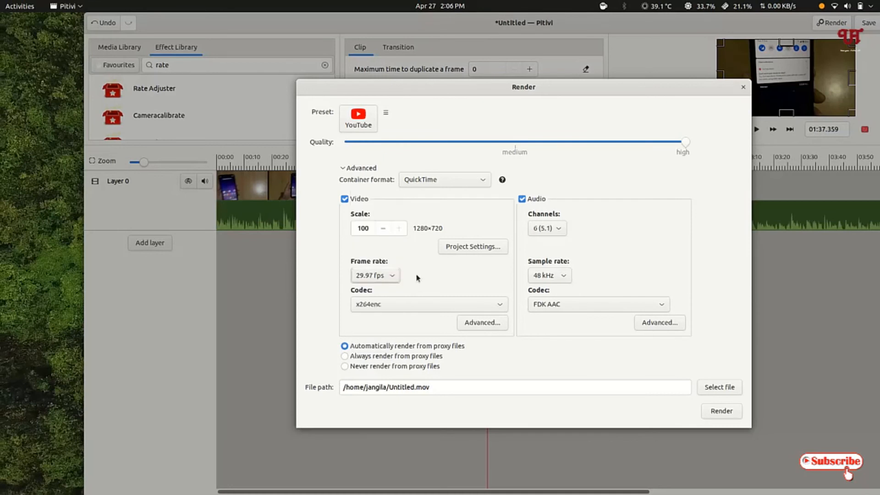
{"action": "left_click", "coordinate": [406, 307]}
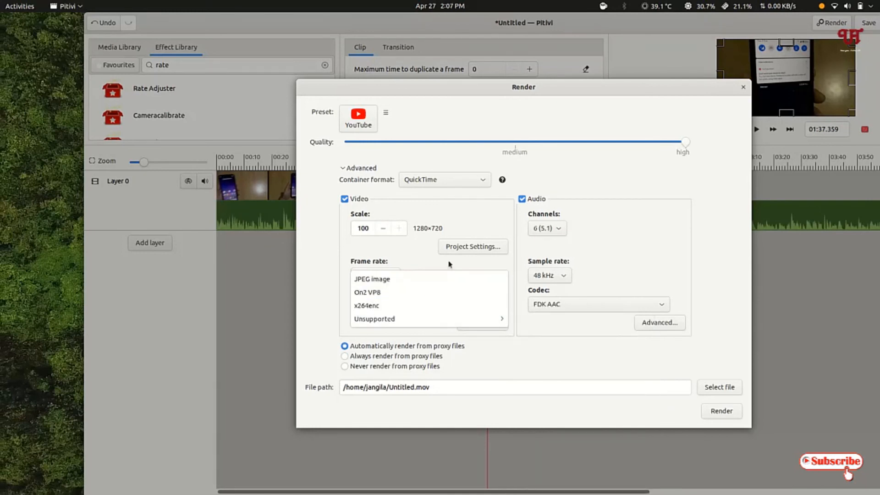
{"action": "mouse_move", "coordinate": [404, 319]}
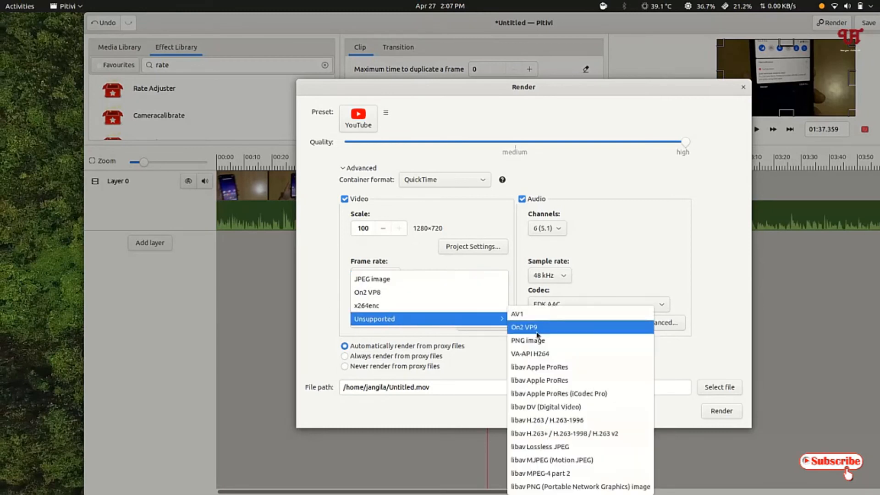
{"action": "left_click", "coordinate": [322, 326]}
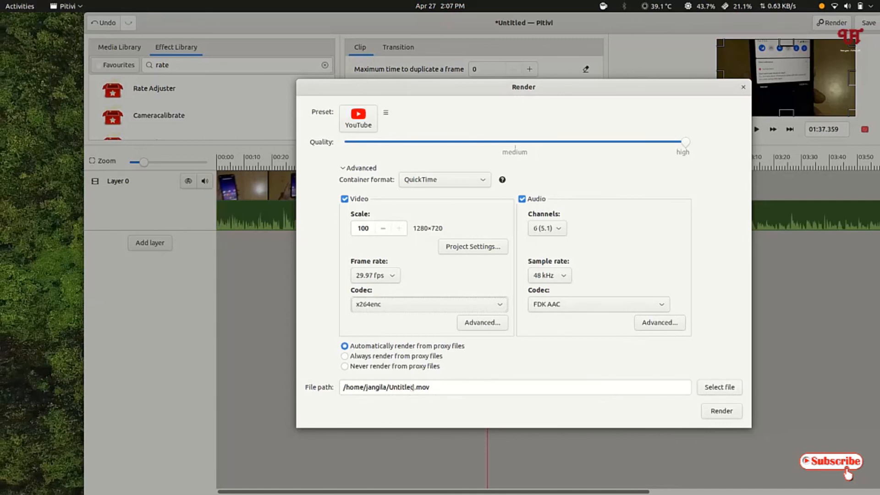
Rename the output file to test.mov in the home folder and render the project
{"action": "left_click", "coordinate": [415, 388]}
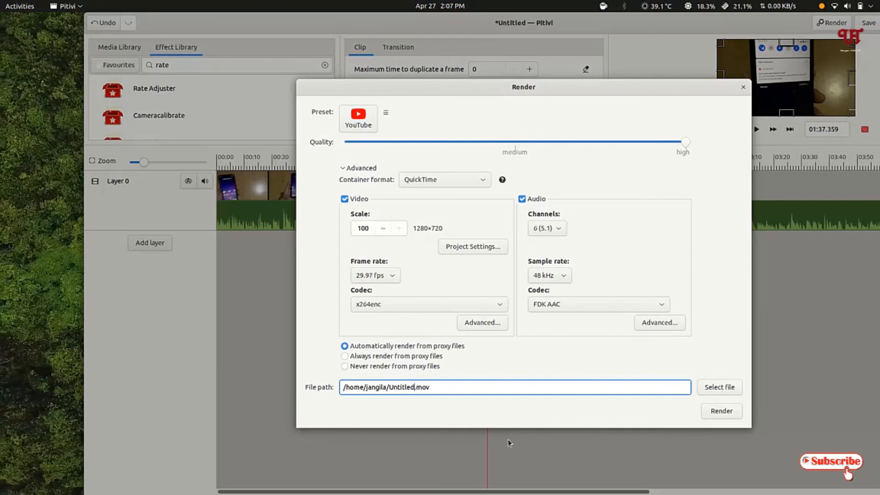
{"action": "key", "text": "BackSpace"}
{"action": "key", "text": "BackSpace"}
{"action": "key", "text": "BackSpace"}
{"action": "key", "text": "BackSpace"}
{"action": "key", "text": "BackSpace"}
{"action": "key", "text": "BackSpace"}
{"action": "key", "text": "BackSpace"}
{"action": "key", "text": "BackSpace"}
{"action": "type", "text": "test"}
{"action": "left_click", "coordinate": [721, 411]}
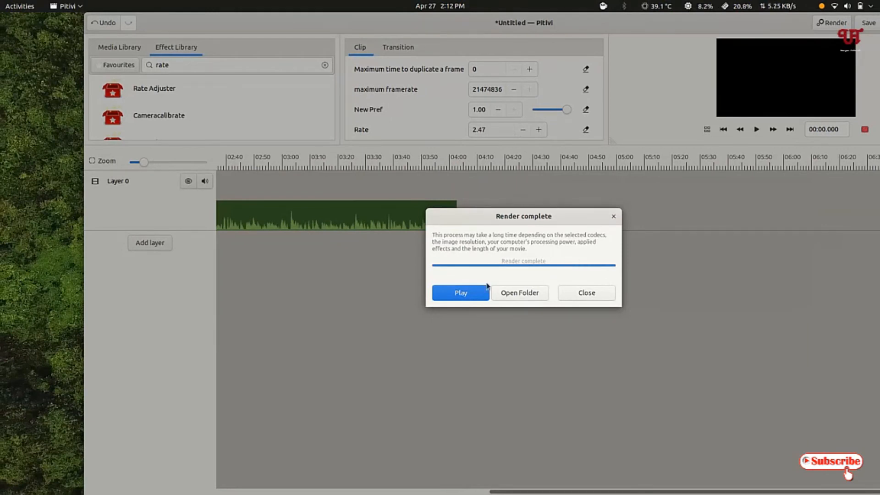
Open the folder containing the rendered video to check the file, and close the folder window
{"action": "left_click", "coordinate": [519, 293]}
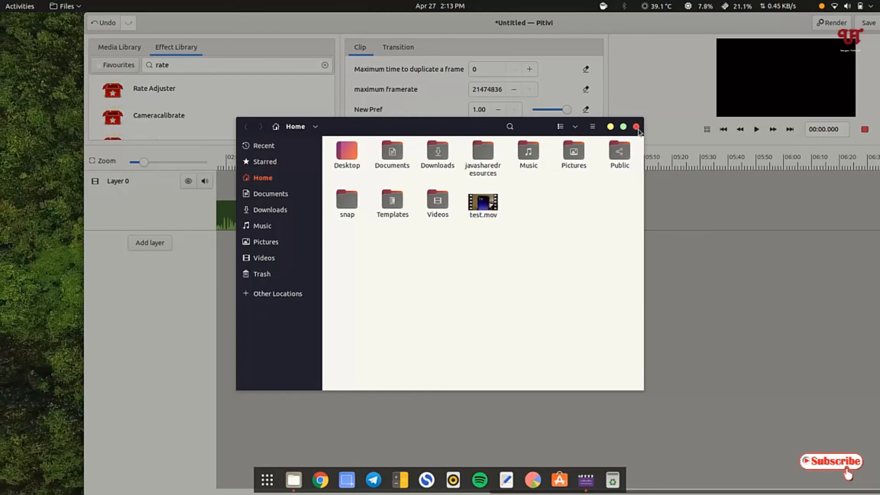
{"action": "left_click", "coordinate": [637, 126]}
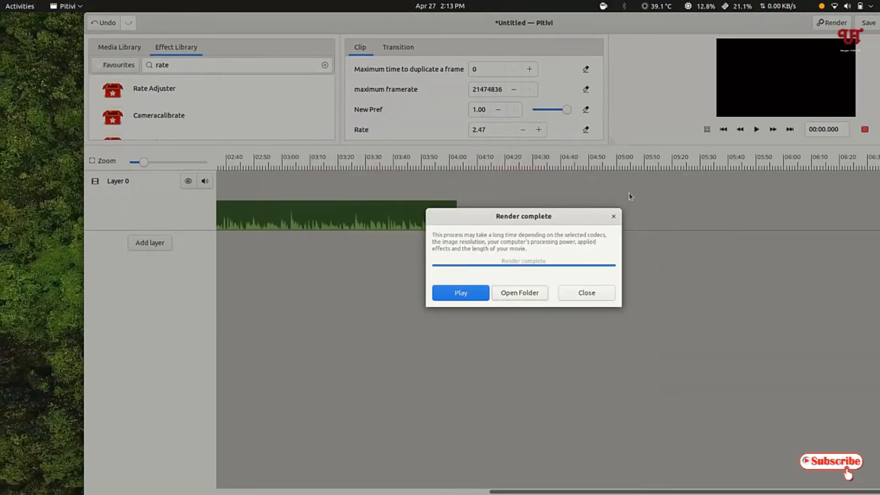